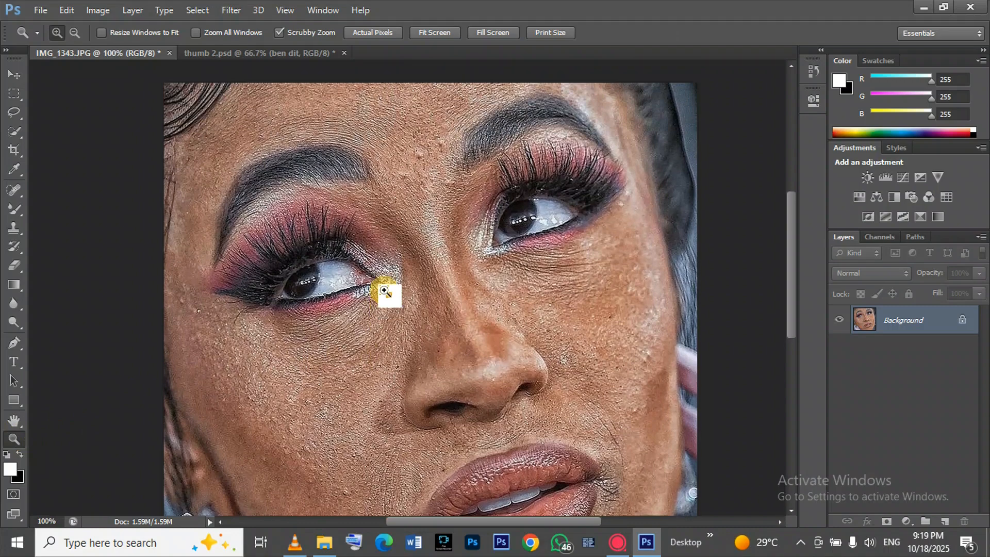
- Duplicate the Background layer of the portrait photo
{"action": "scroll", "coordinate": [385, 290], "scroll_direction": "down", "scroll_amount": 5}
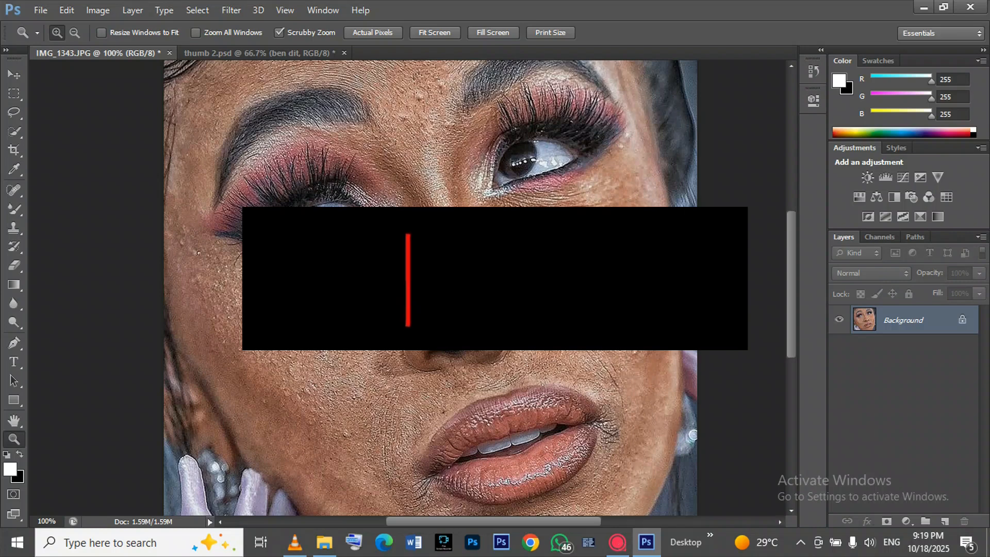
{"action": "scroll", "coordinate": [430, 288], "scroll_direction": "down", "scroll_amount": 5}
{"action": "scroll", "coordinate": [430, 288], "scroll_direction": "down", "scroll_amount": 1}
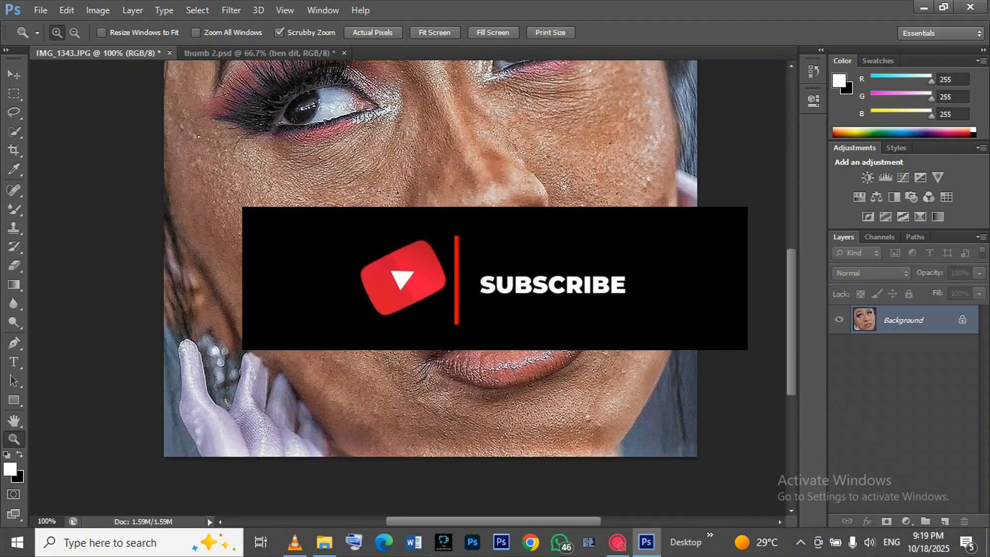
{"action": "scroll", "coordinate": [430, 288], "scroll_direction": "up", "scroll_amount": 3}
{"action": "right_click", "coordinate": [435, 355]}
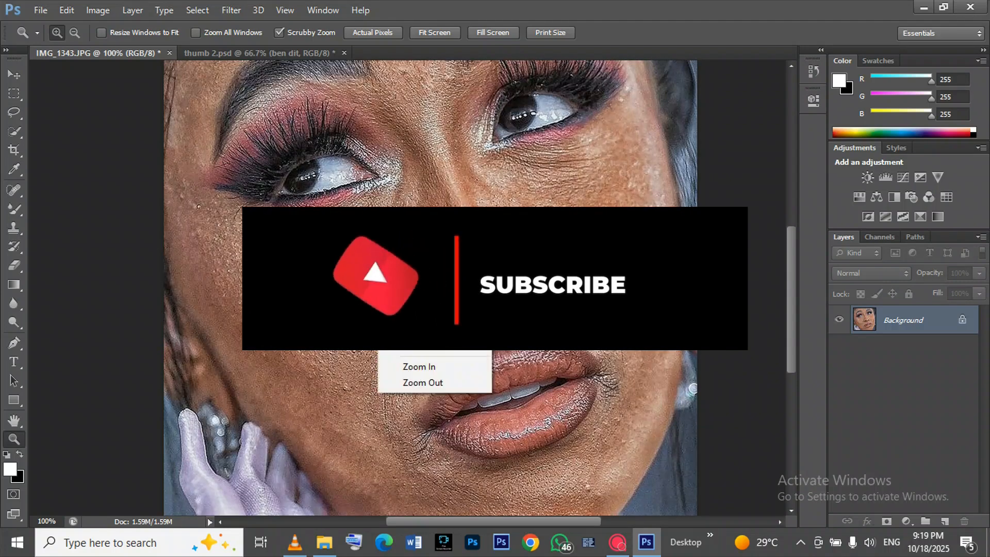
{"action": "left_click", "coordinate": [459, 382]}
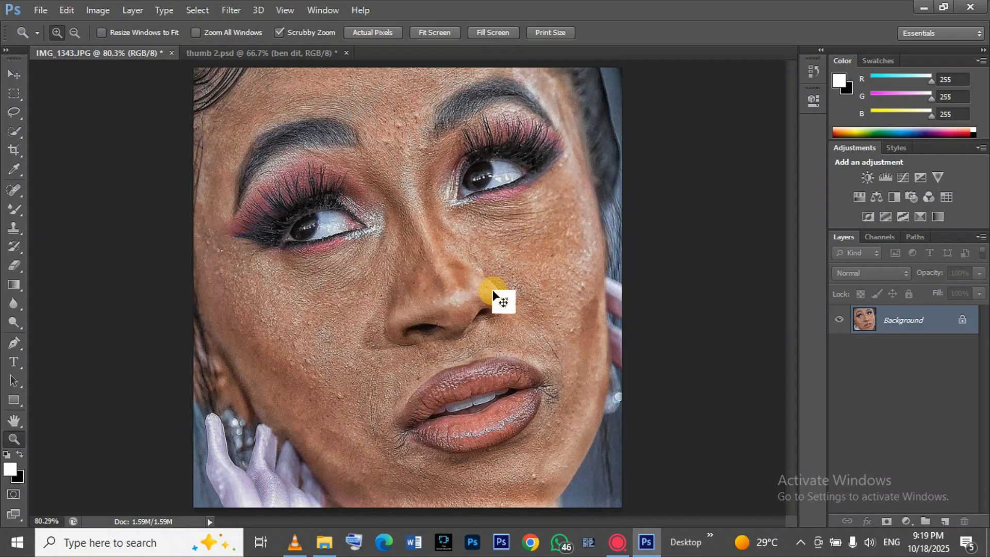
{"action": "key", "text": "ctrl+j"}
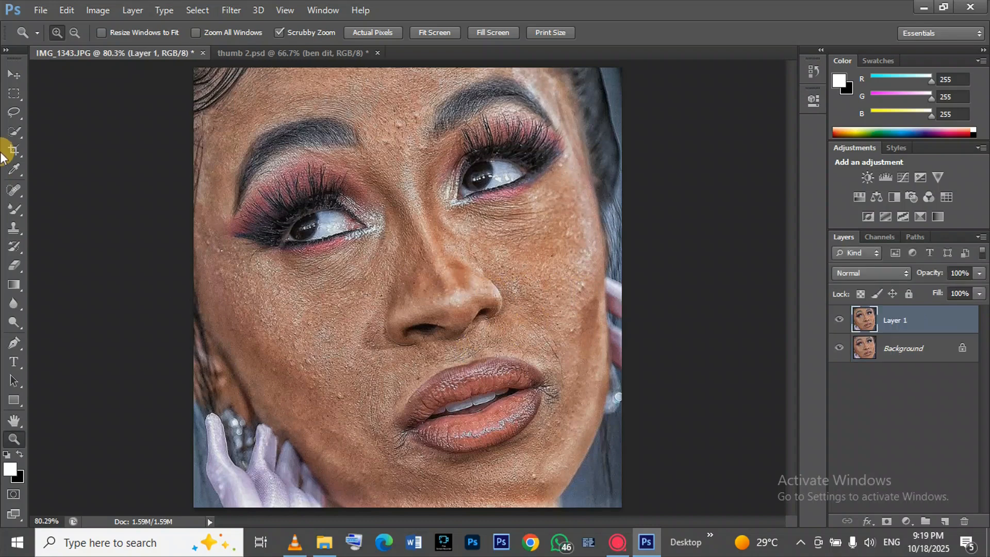
- Remove the blemishes on the forehead, cheeks and chin of the duplicated layer with the content-aware Spot Healing Brush
{"action": "left_click", "coordinate": [17, 189]}
{"action": "right_click", "coordinate": [17, 190]}
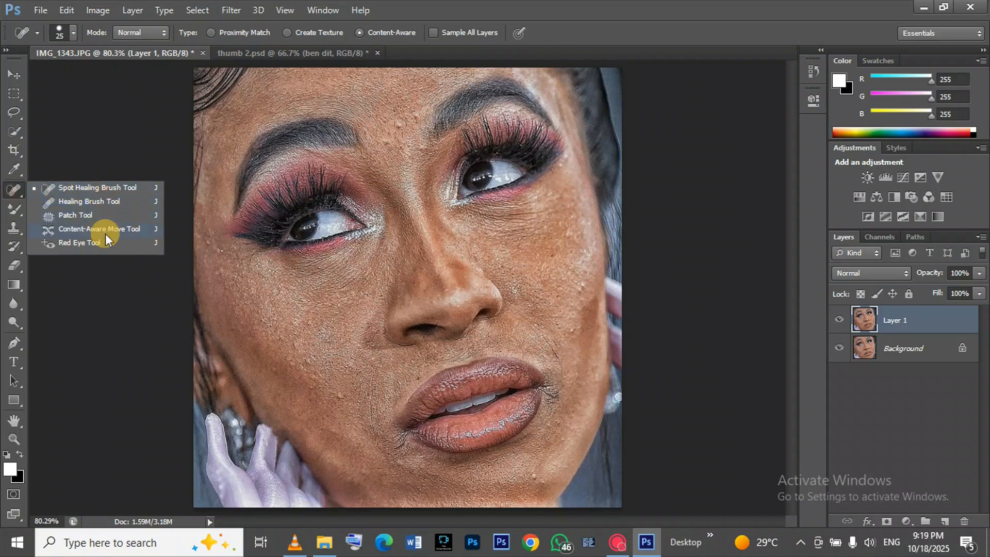
{"action": "left_click", "coordinate": [111, 188]}
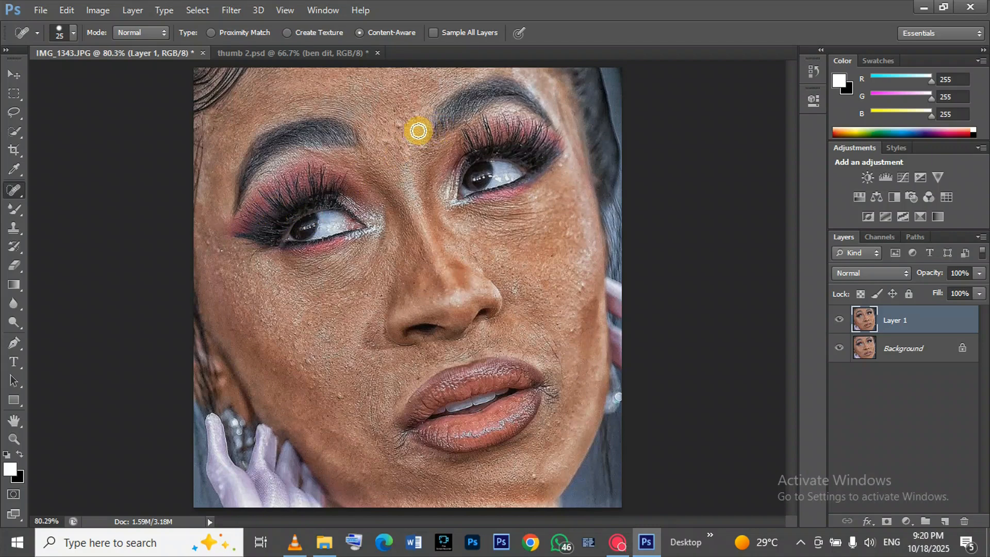
{"action": "left_click_drag", "start_coordinate": [402, 123], "coordinate": [418, 114]}
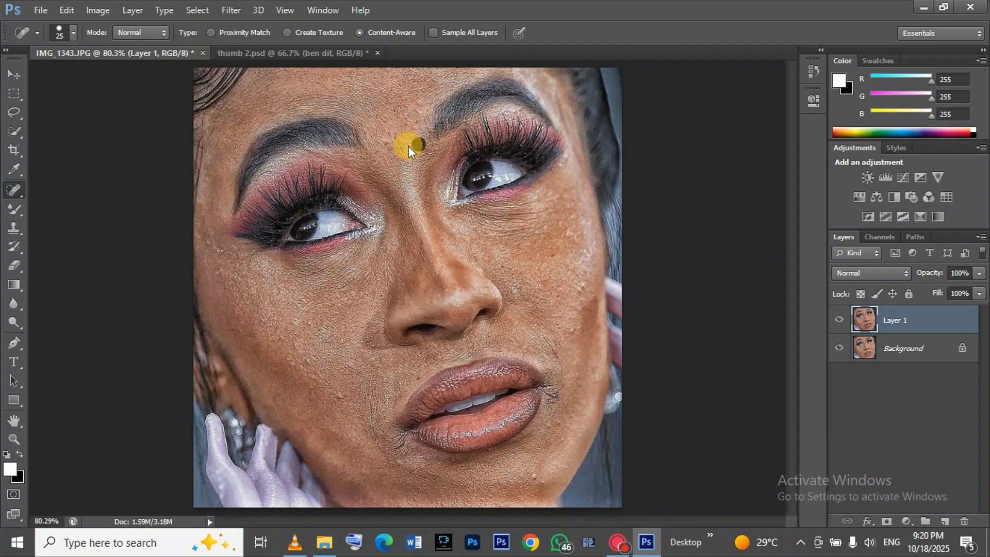
{"action": "left_click", "coordinate": [387, 144]}
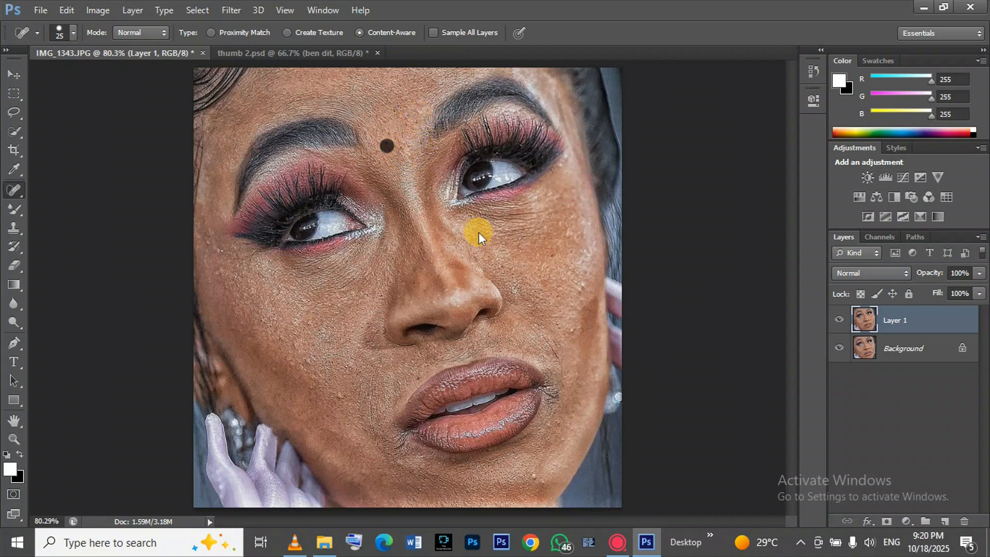
{"action": "left_click", "coordinate": [582, 285]}
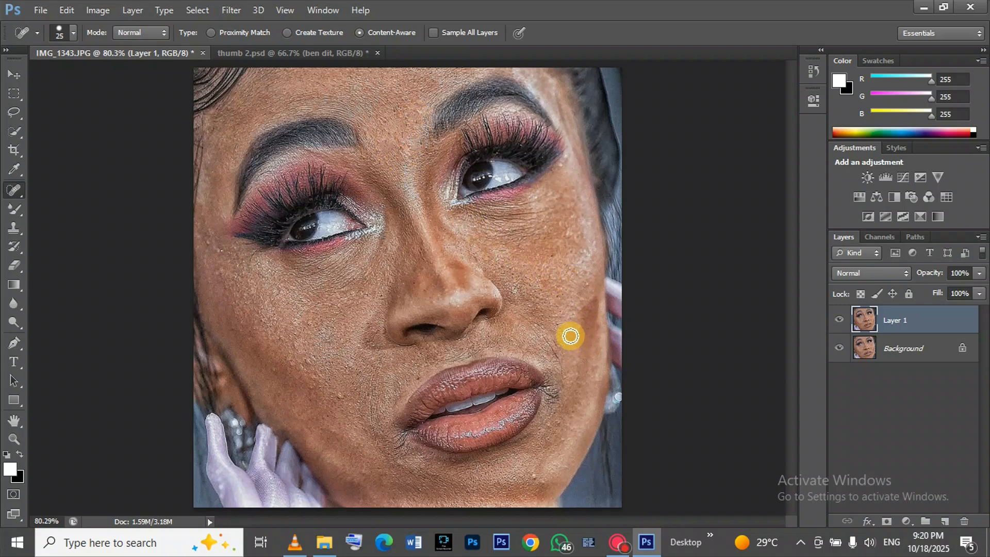
{"action": "left_click", "coordinate": [586, 284]}
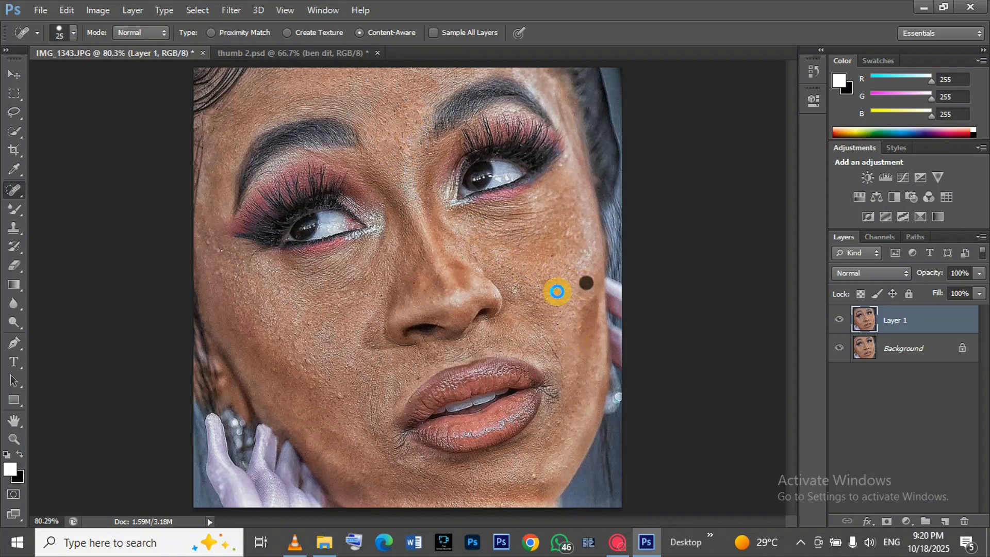
{"action": "left_click", "coordinate": [516, 287]}
{"action": "left_click", "coordinate": [532, 473]}
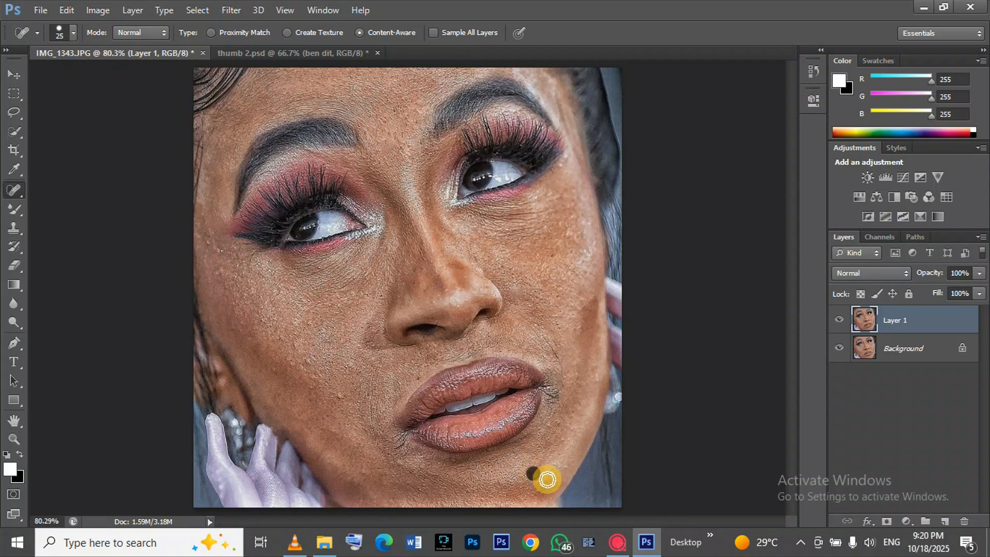
{"action": "left_click", "coordinate": [541, 486]}
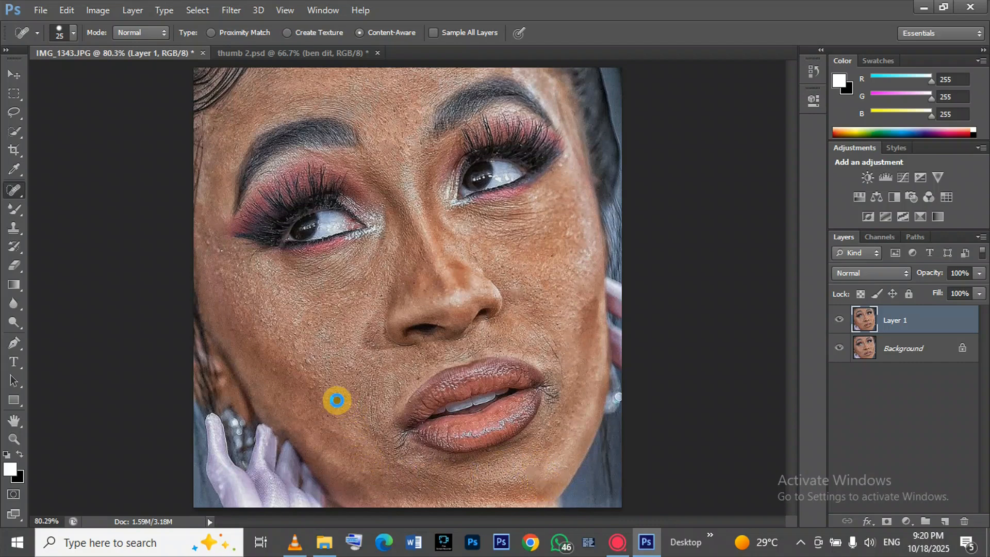
{"action": "left_click", "coordinate": [350, 299]}
{"action": "left_click", "coordinate": [566, 233]}
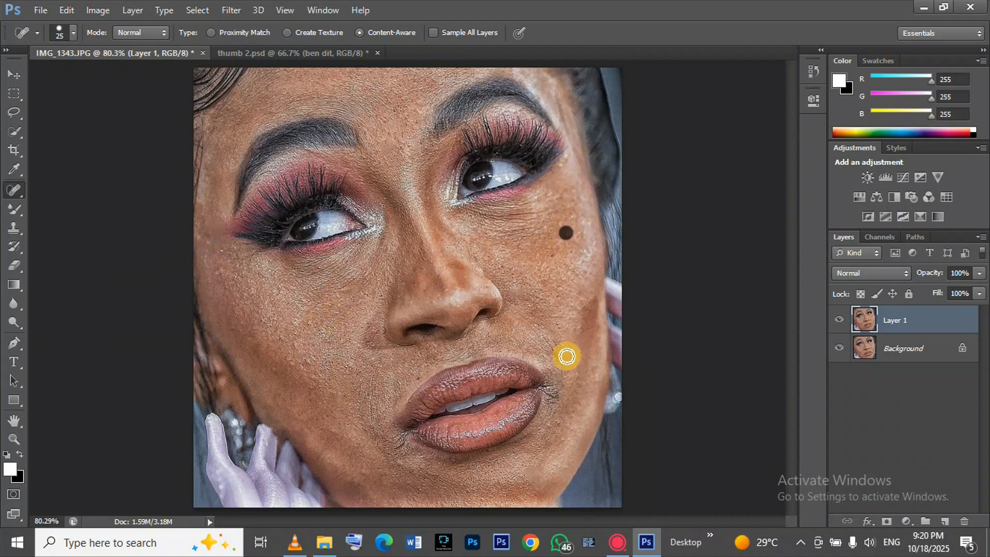
{"action": "left_click", "coordinate": [567, 356]}
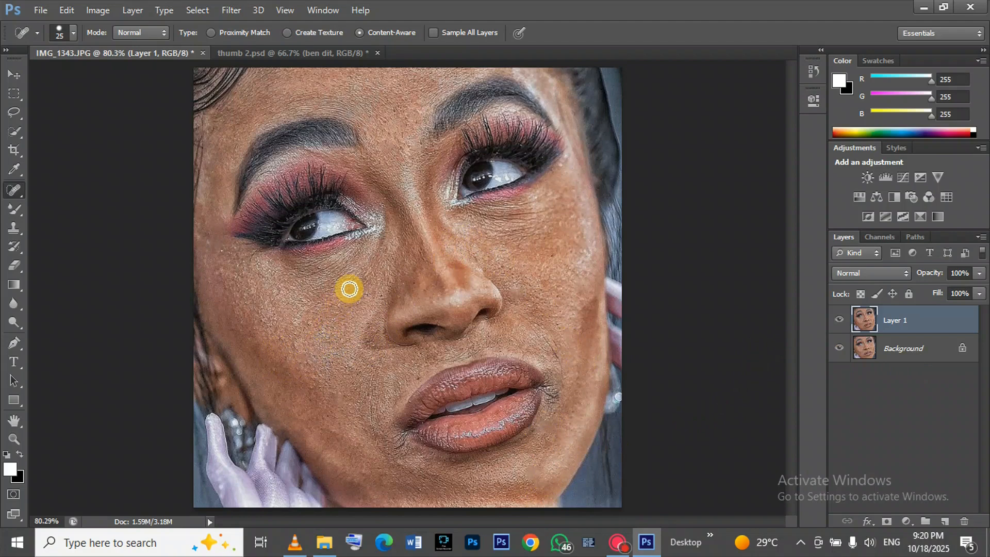
{"action": "left_click", "coordinate": [293, 347]}
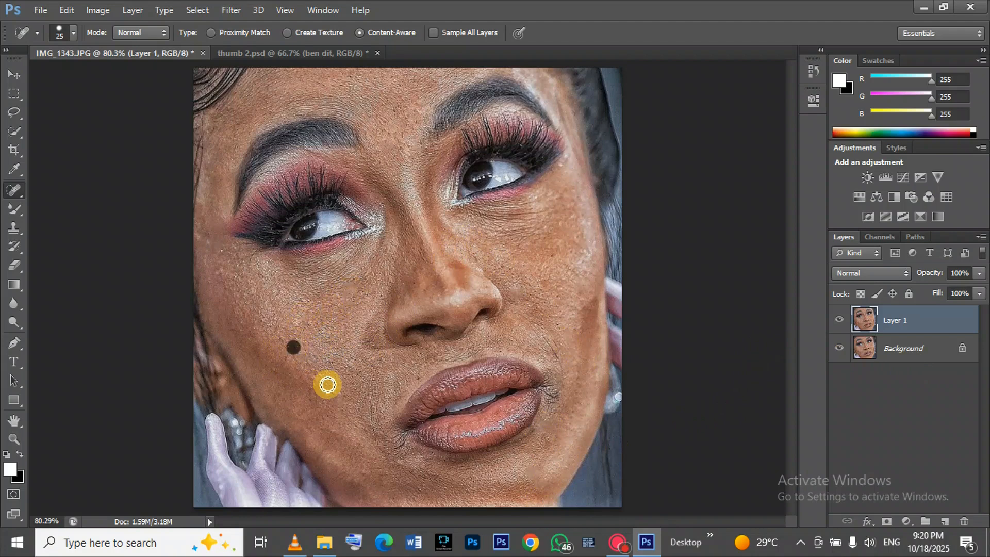
{"action": "left_click", "coordinate": [403, 466]}
{"action": "left_click", "coordinate": [369, 470]}
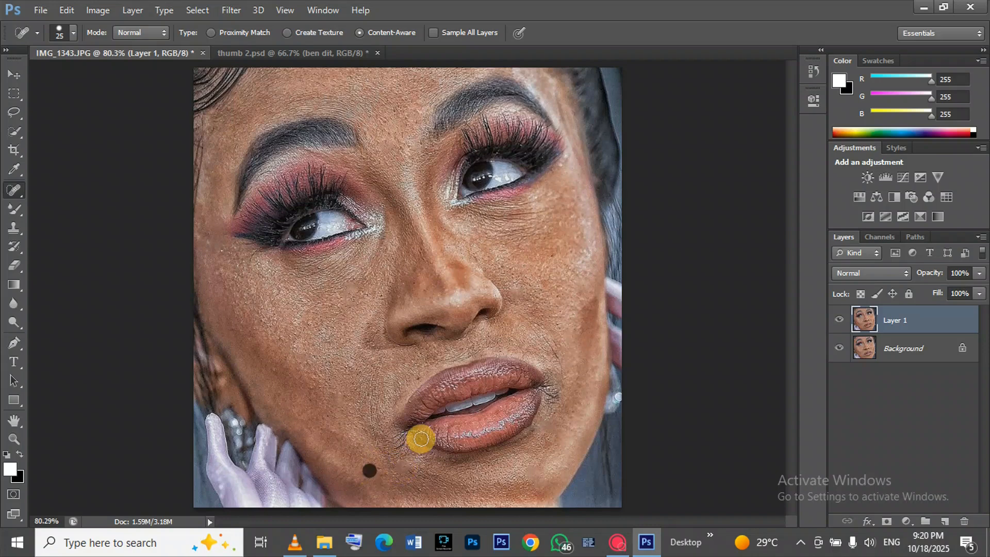
- Duplicate the healed layer, naming the upper copy "texture" and the layer beneath it "color"
{"action": "key", "text": "ctrl+j"}
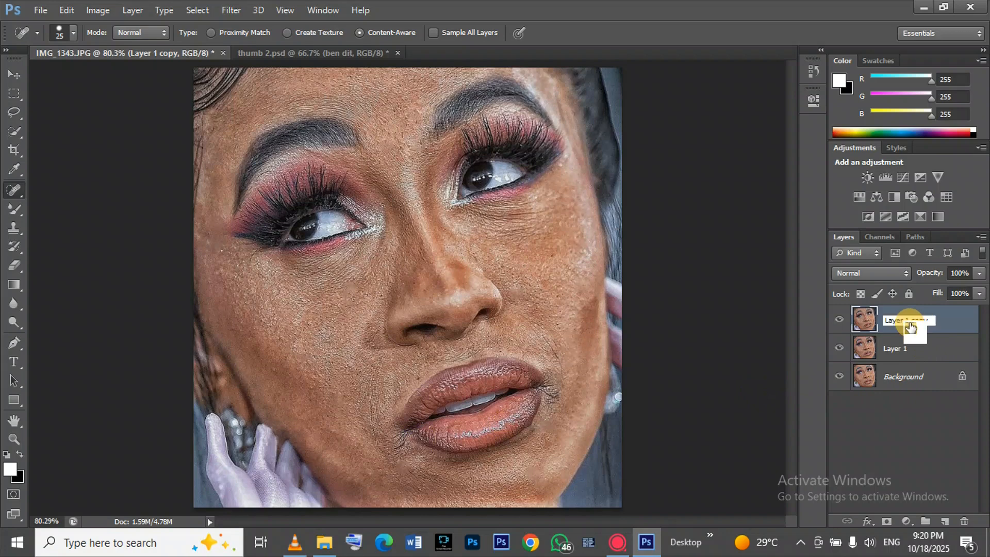
{"action": "type", "text": "texture"}
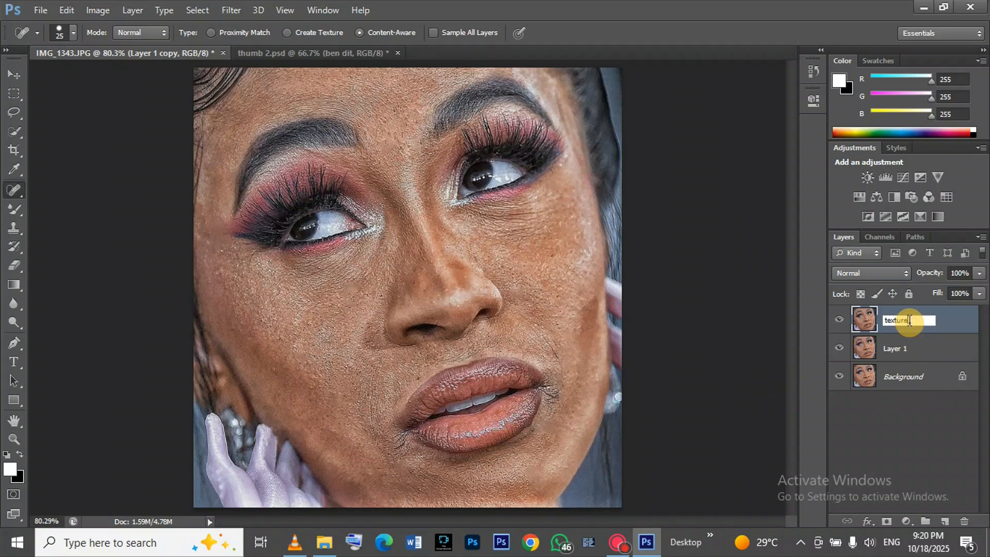
{"action": "key", "text": "Return"}
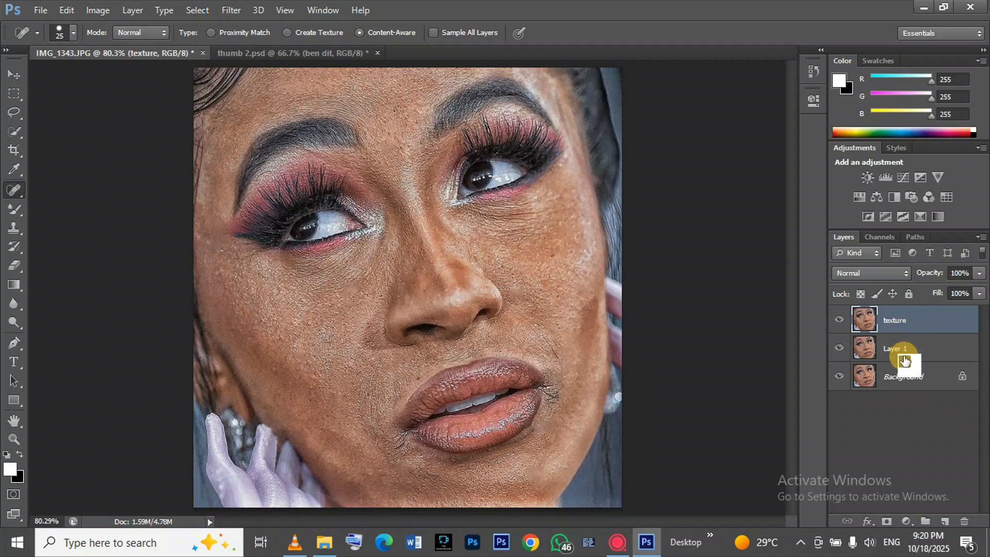
{"action": "double_click", "coordinate": [893, 349]}
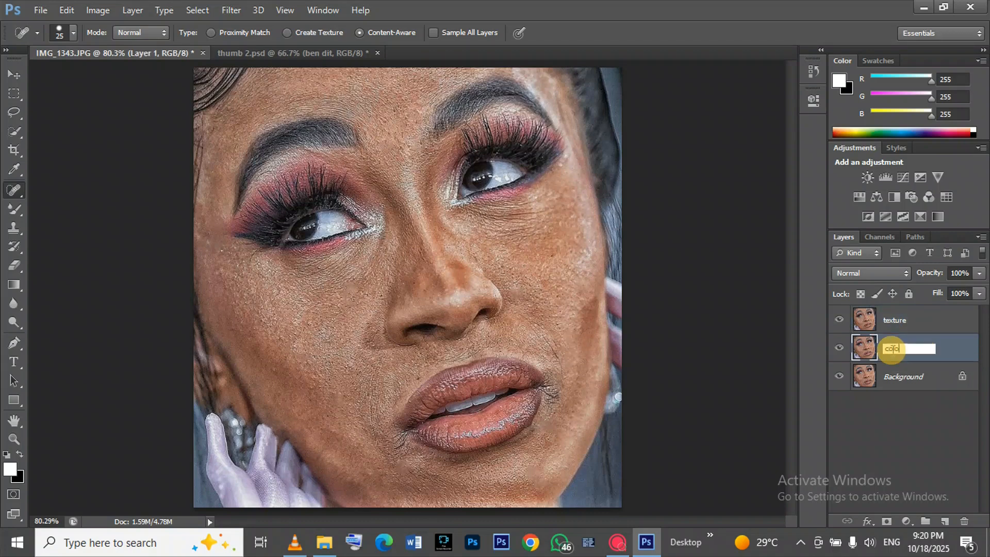
{"action": "key", "text": "Return"}
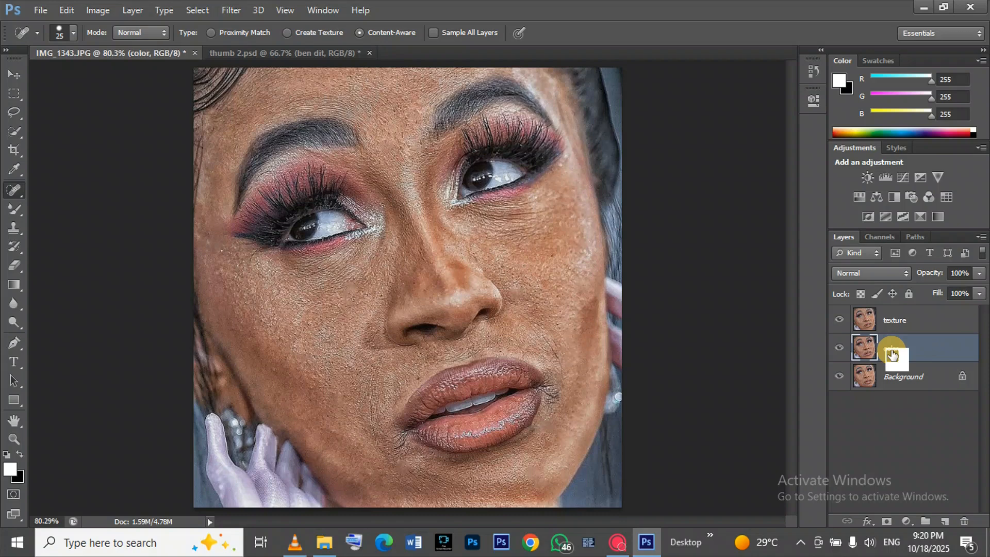
- Hide the texture layer and apply a Gaussian Blur with a 2.9 pixel radius to the color layer
{"action": "left_click", "coordinate": [840, 320]}
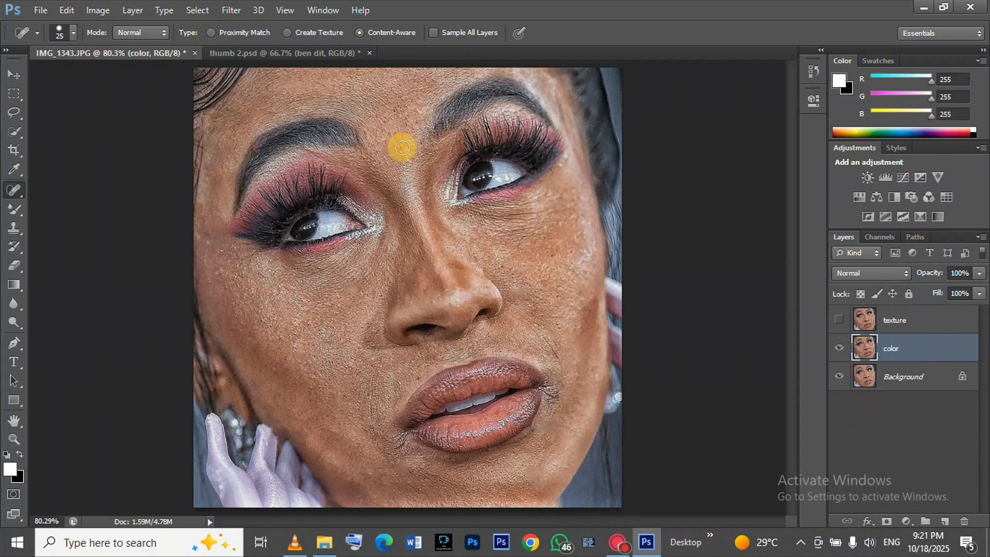
{"action": "left_click", "coordinate": [230, 10]}
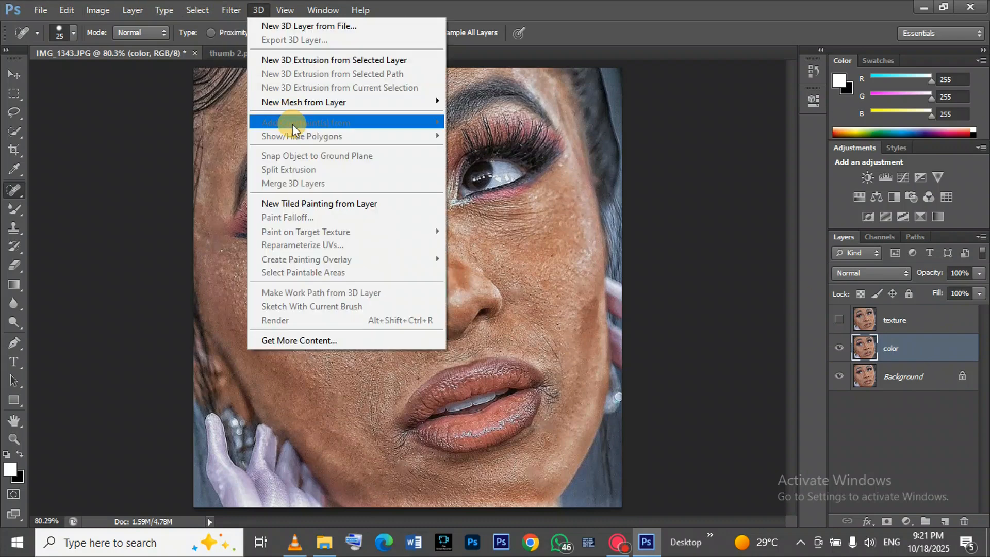
{"action": "mouse_move", "coordinate": [249, 153]}
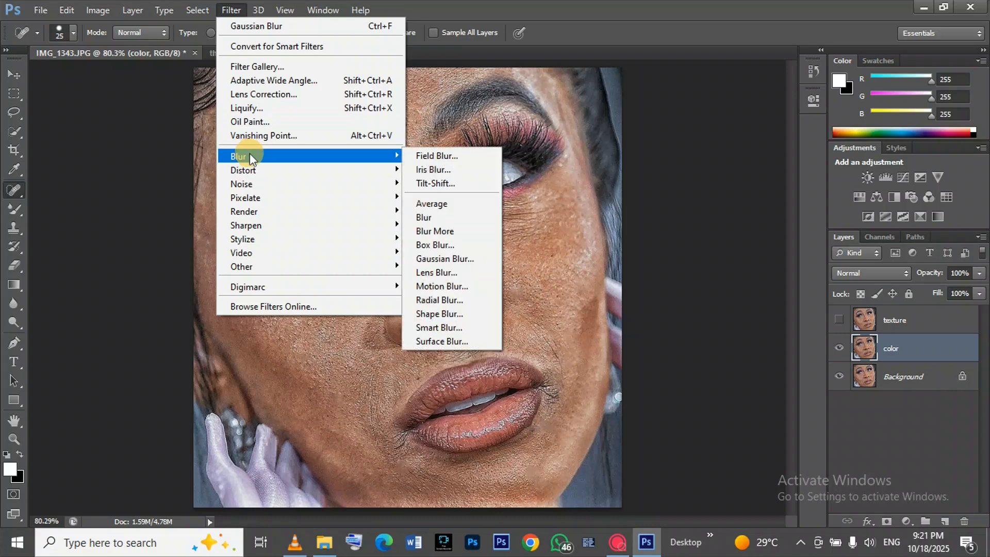
{"action": "left_click", "coordinate": [466, 258]}
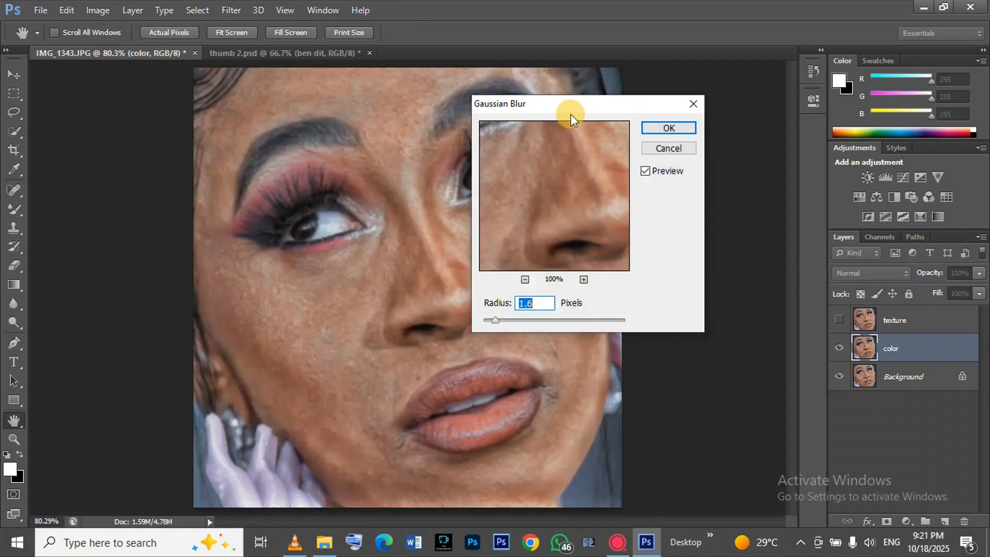
{"action": "left_click_drag", "start_coordinate": [571, 113], "coordinate": [701, 98]}
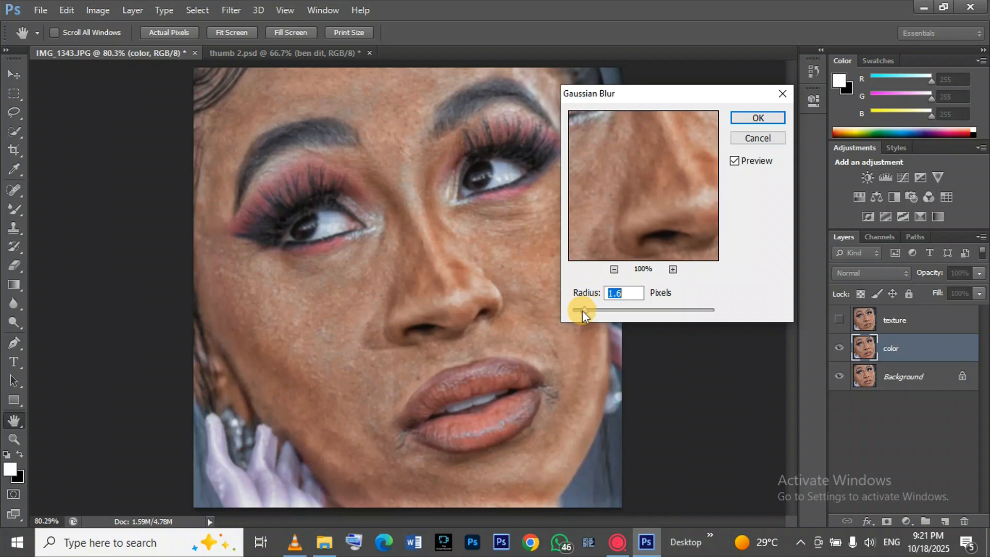
{"action": "left_click_drag", "start_coordinate": [582, 310], "coordinate": [595, 311]}
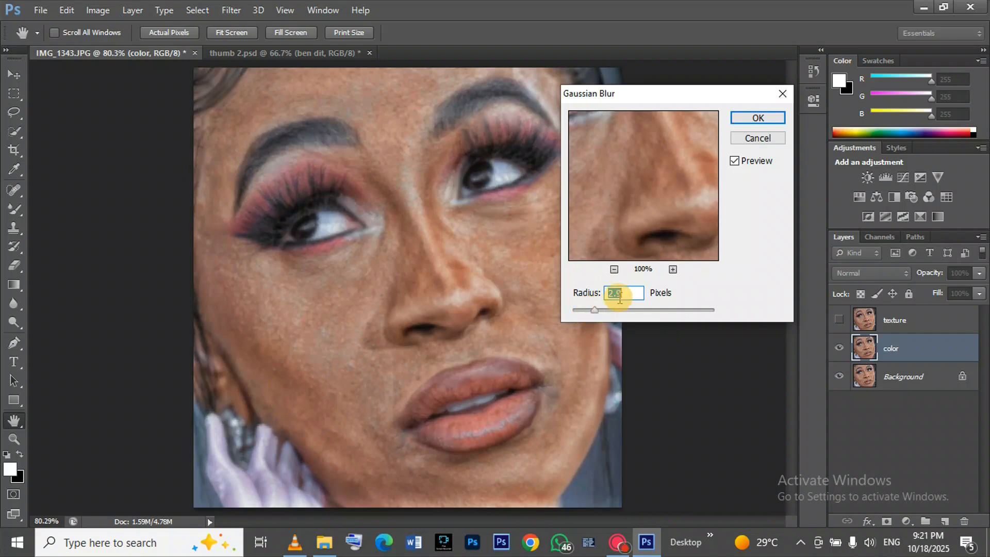
{"action": "left_click", "coordinate": [758, 118]}
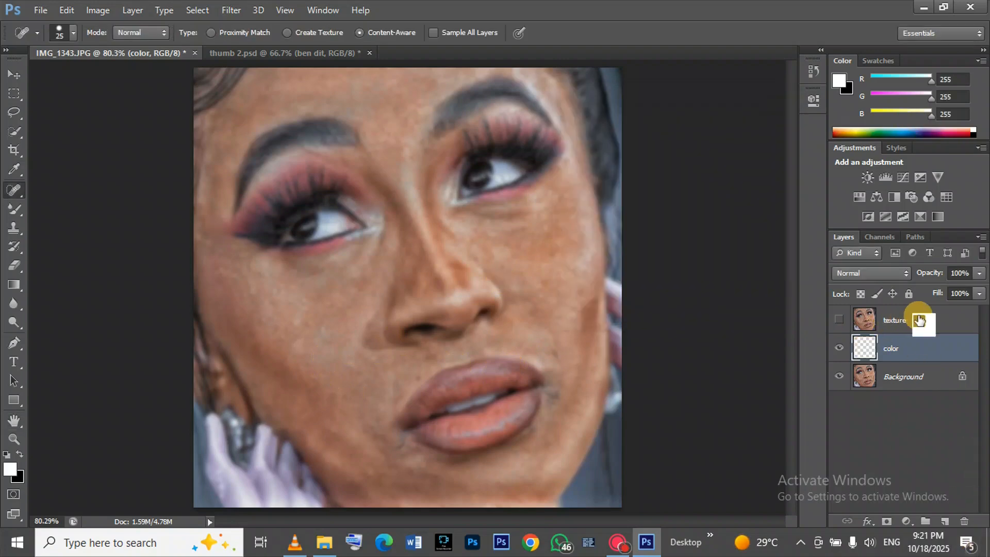
- Show the texture layer and use Apply Image on it with the color layer as source, Subtract blending, scale 2 and offset 128
{"action": "left_click", "coordinate": [912, 321]}
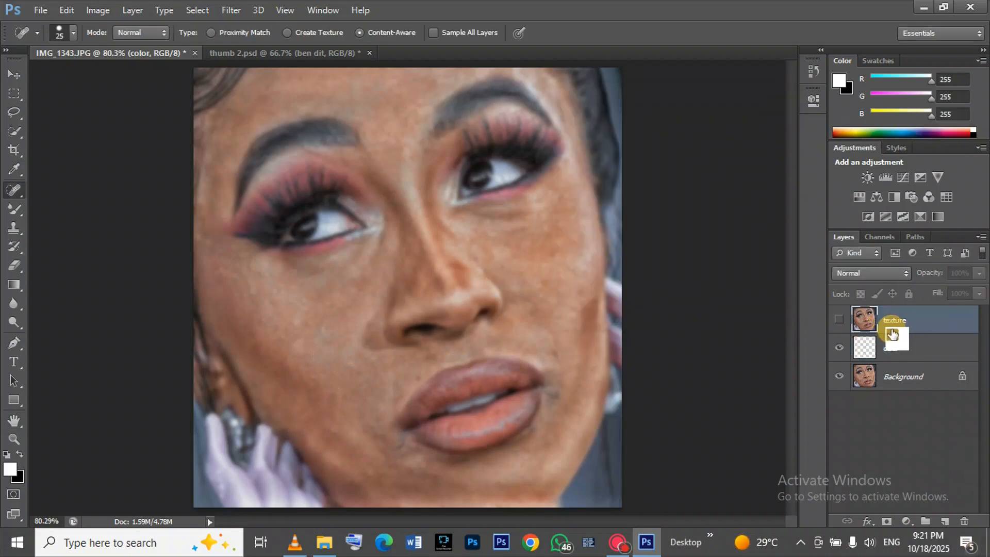
{"action": "left_click", "coordinate": [839, 320]}
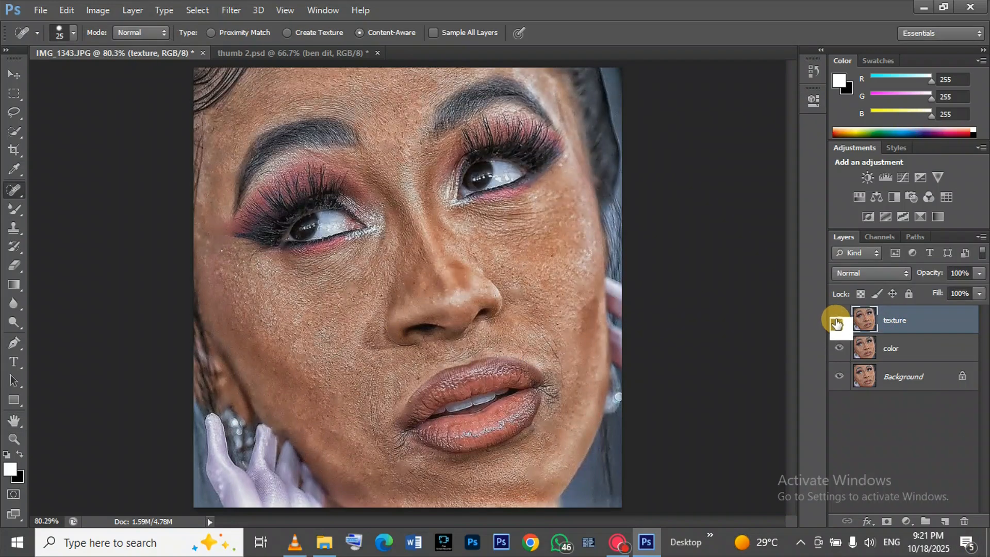
{"action": "left_click", "coordinate": [95, 15]}
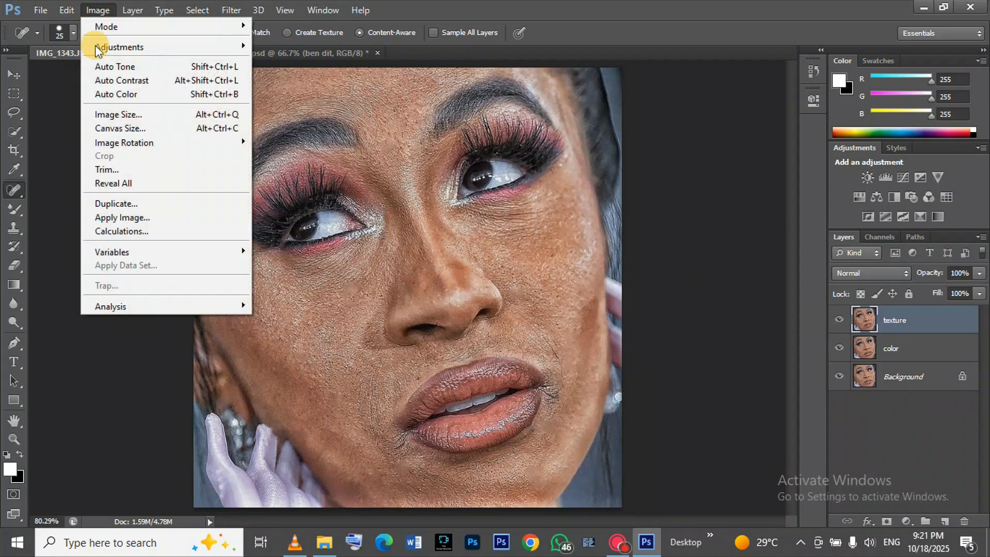
{"action": "left_click", "coordinate": [102, 218]}
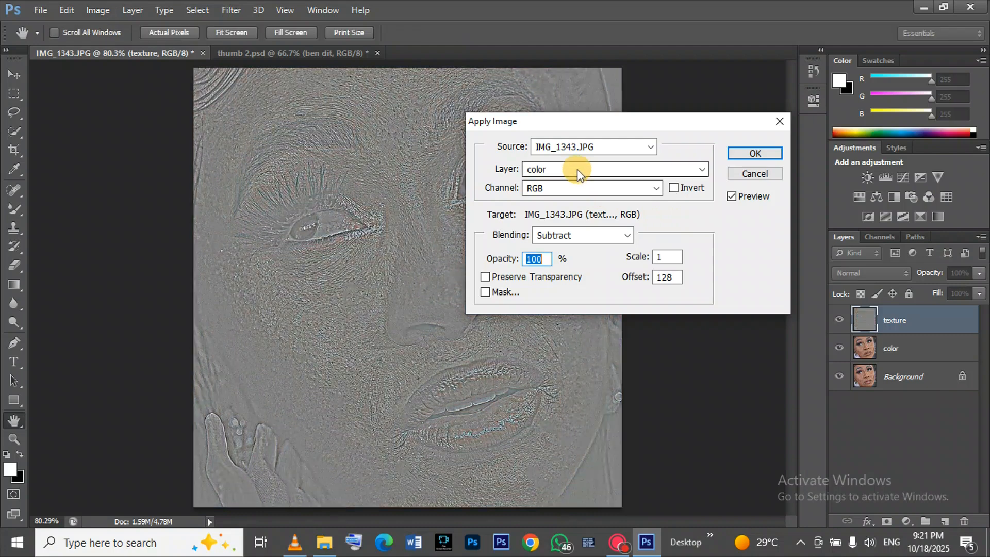
{"action": "left_click", "coordinate": [577, 169]}
{"action": "left_click", "coordinate": [568, 216]}
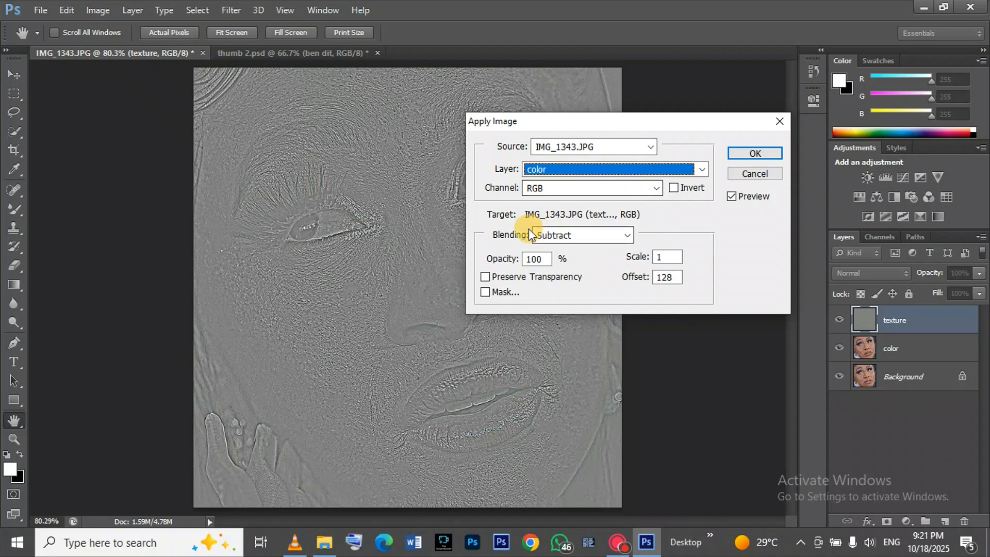
{"action": "left_click", "coordinate": [603, 240]}
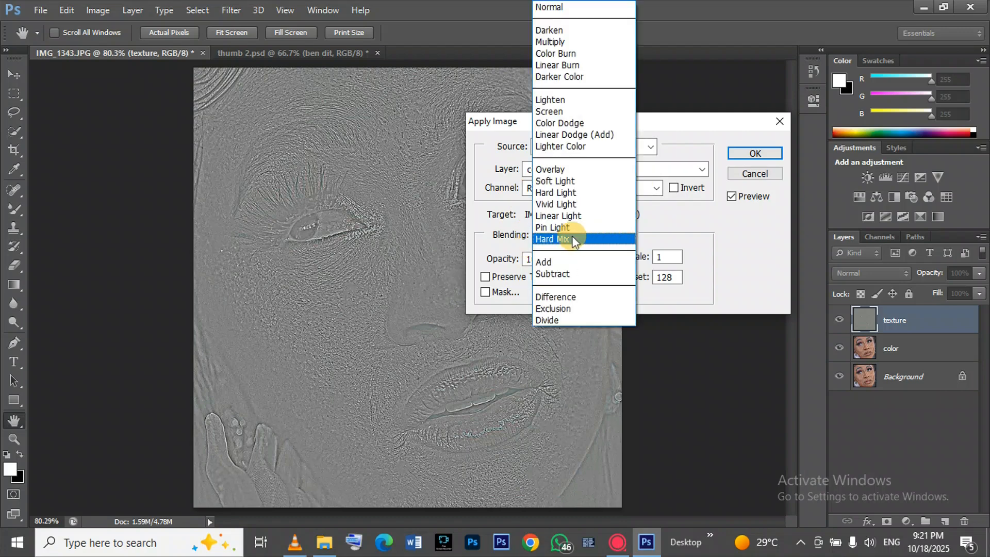
{"action": "left_click", "coordinate": [551, 274]}
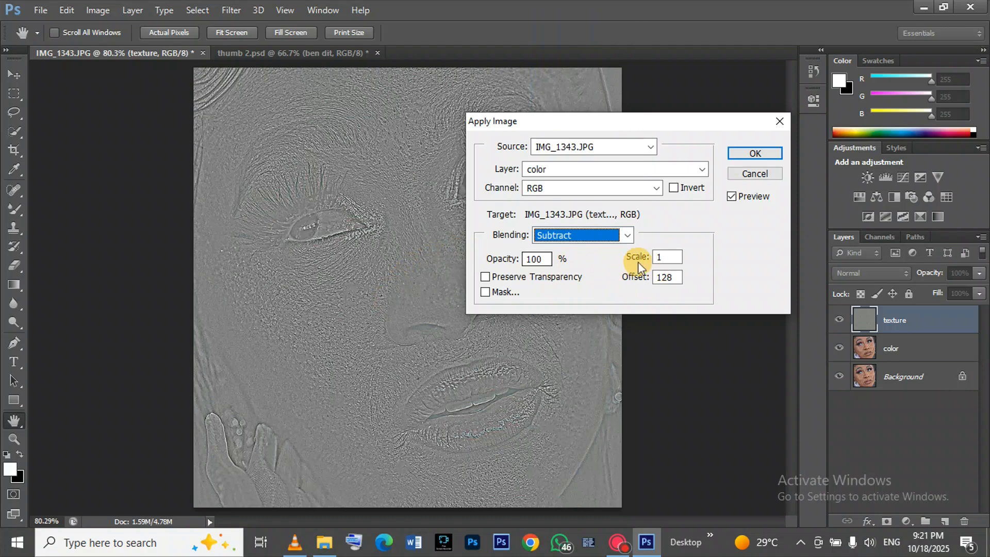
{"action": "left_click", "coordinate": [666, 260]}
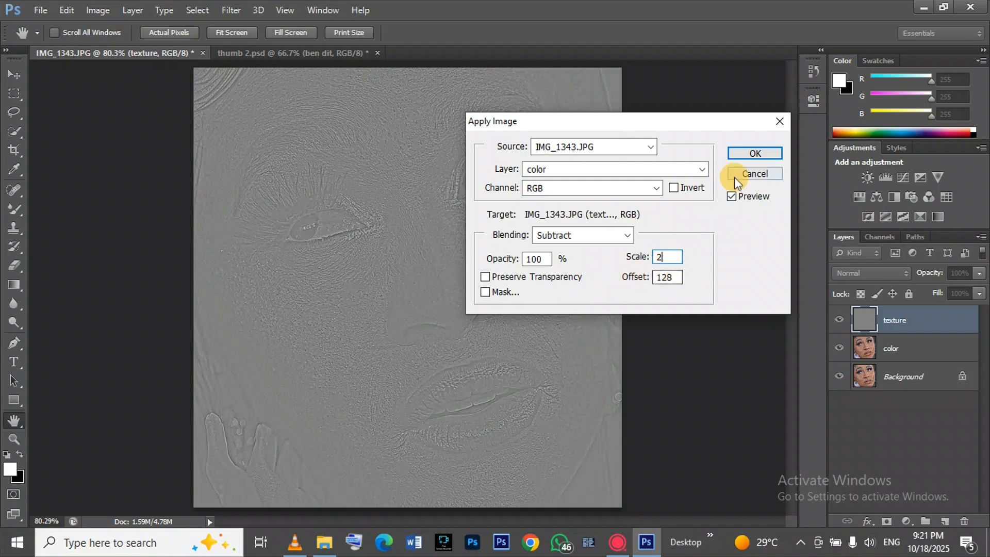
{"action": "left_click", "coordinate": [742, 153]}
{"action": "key", "text": "j"}
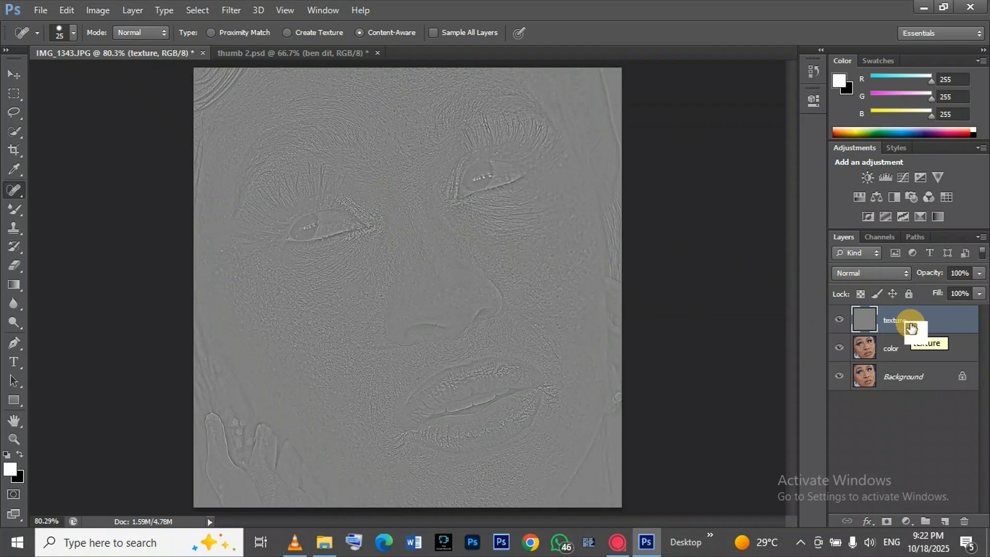
- Set the texture layer's blend mode to Linear Light and group it with the color layer
{"action": "left_click", "coordinate": [868, 274]}
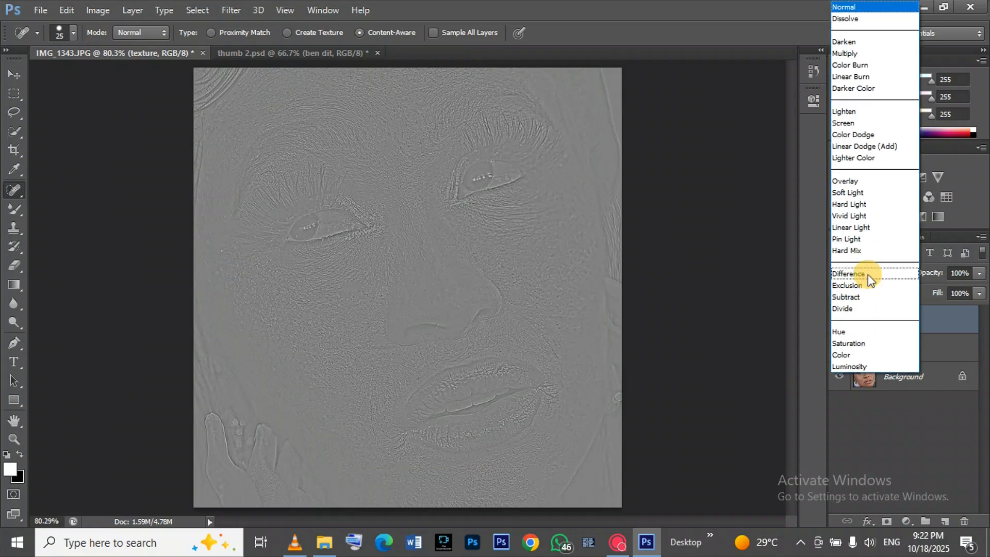
{"action": "left_click", "coordinate": [868, 229]}
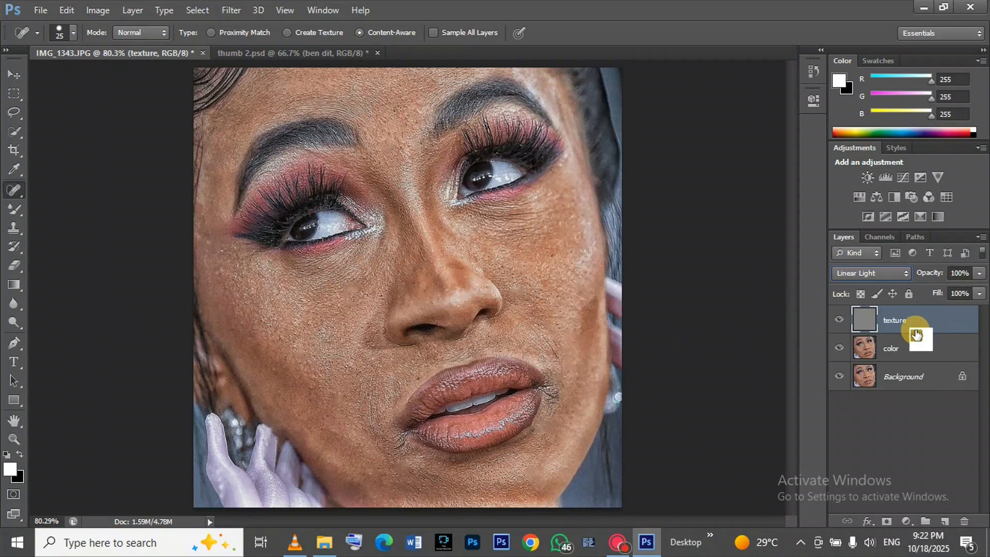
{"action": "left_click", "coordinate": [948, 359], "text": "ctrl"}
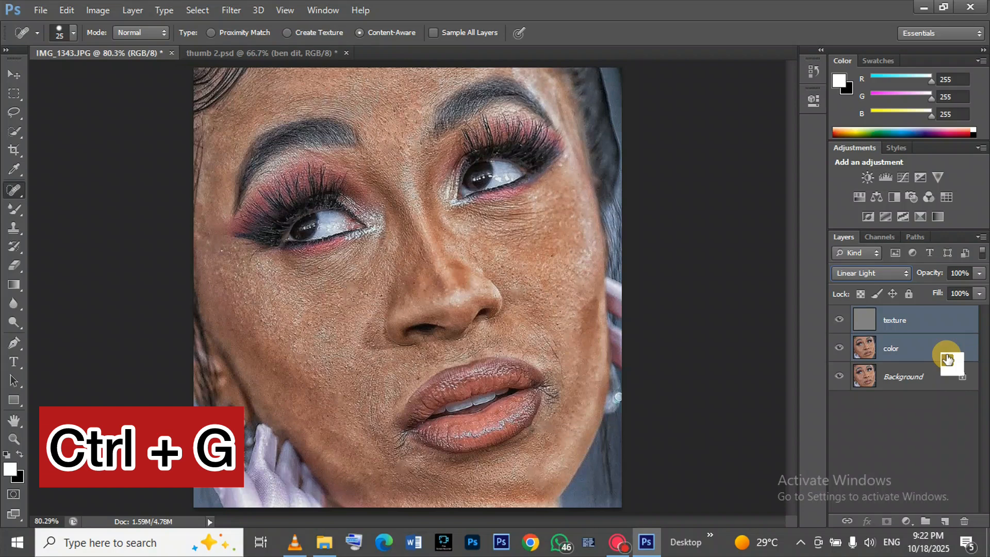
{"action": "key", "text": "ctrl+g"}
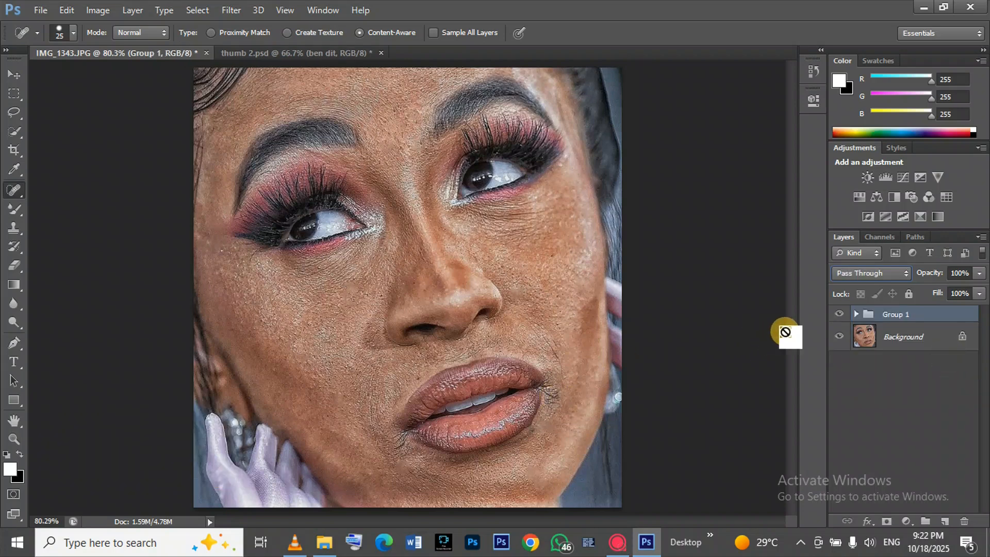
- Select the color layer inside Group 1 and ready the Mixer Brush Tool with a cleaned brush
{"action": "left_click", "coordinate": [858, 317]}
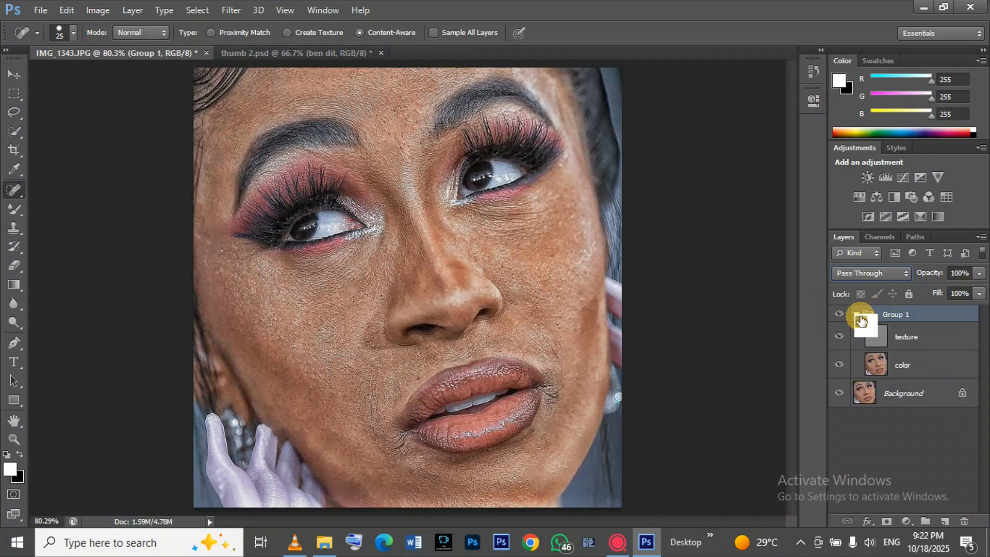
{"action": "left_click", "coordinate": [919, 367]}
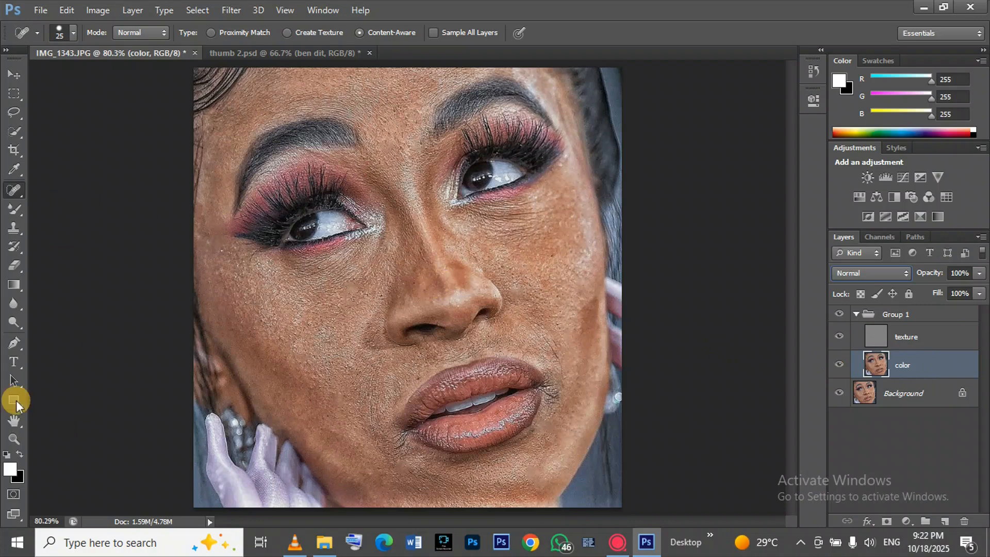
{"action": "left_click", "coordinate": [13, 209]}
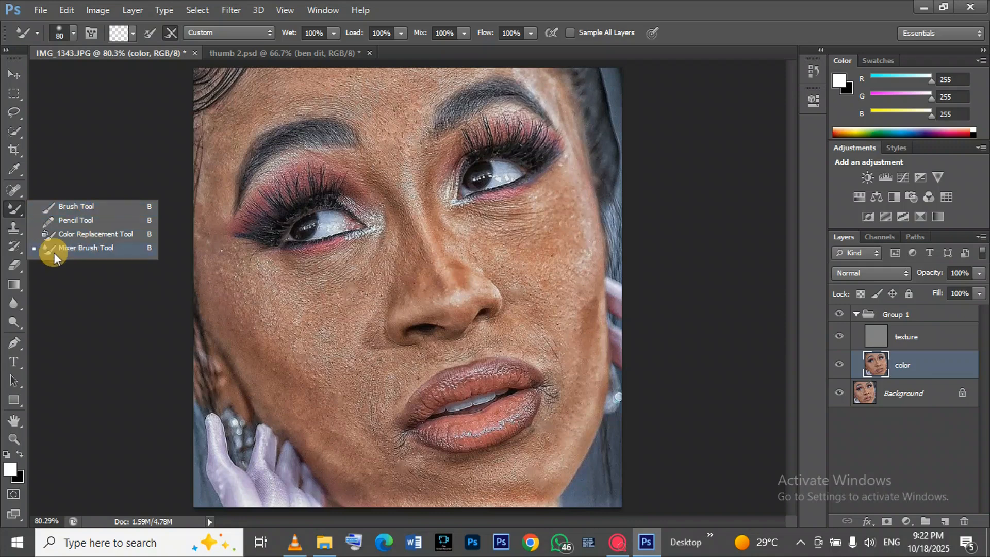
{"action": "left_click", "coordinate": [66, 249]}
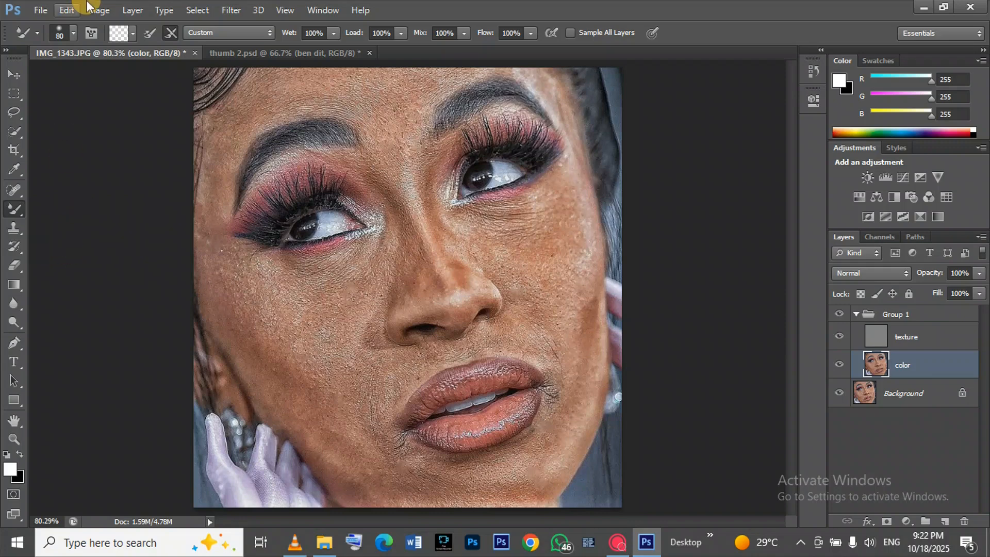
{"action": "left_click", "coordinate": [134, 33]}
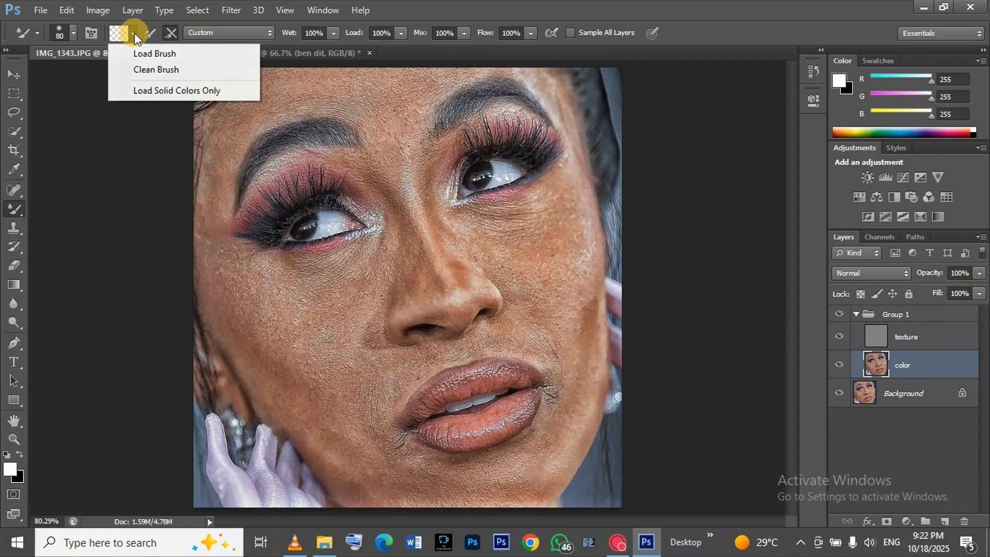
{"action": "left_click", "coordinate": [144, 74]}
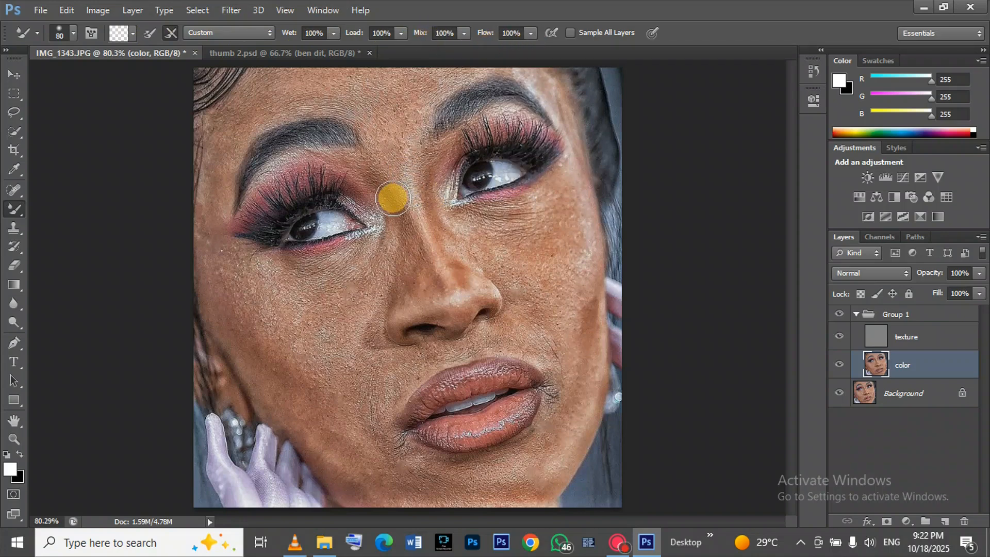
- Blend the skin of the cheeks and chin on the color layer with the Mixer Brush at about 175 px
{"action": "key", "text": "bracketright"}
{"action": "key", "text": "bracketright"}
{"action": "key", "text": "bracketright"}
{"action": "key", "text": "bracketright"}
{"action": "key", "text": "bracketright"}
{"action": "key", "text": "bracketright"}
{"action": "key", "text": "bracketright"}
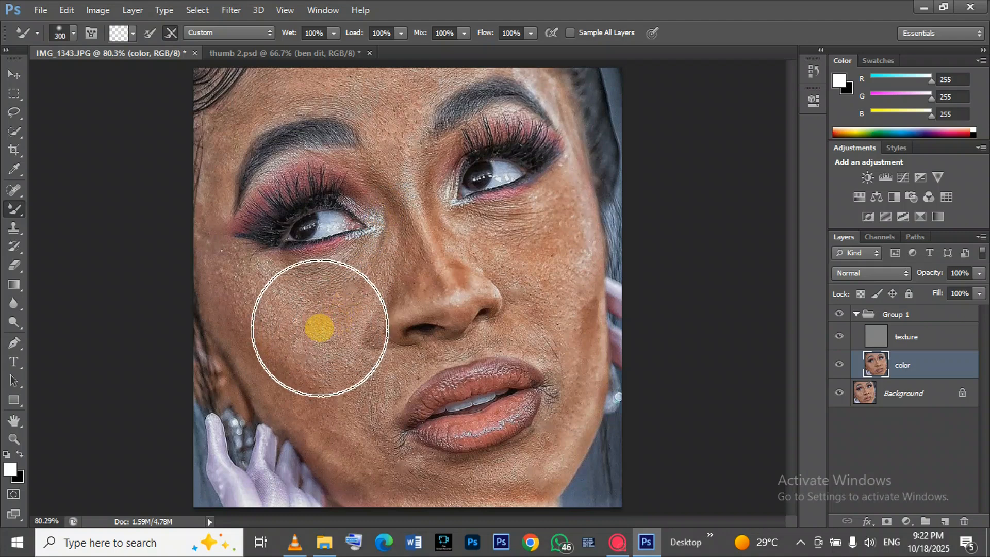
{"action": "key", "text": "bracketleft"}
{"action": "key", "text": "bracketleft"}
{"action": "key", "text": "bracketleft"}
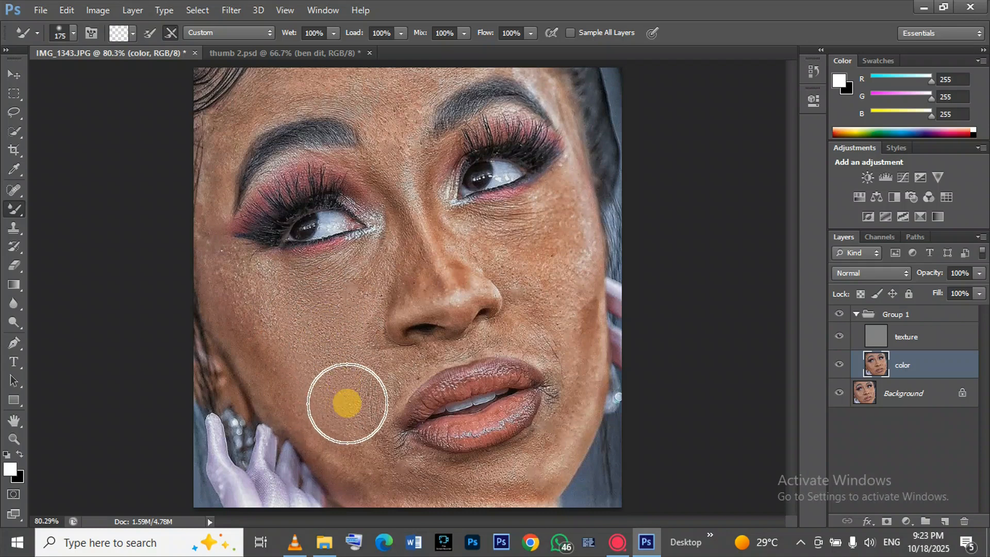
{"action": "mouse_move", "coordinate": [307, 322]}
{"action": "left_mouse_down"}
{"action": "mouse_move", "coordinate": [248, 274]}
{"action": "mouse_move", "coordinate": [251, 319]}
{"action": "mouse_move", "coordinate": [284, 405]}
{"action": "mouse_move", "coordinate": [308, 399]}
{"action": "mouse_move", "coordinate": [355, 421]}
{"action": "mouse_move", "coordinate": [358, 469]}
{"action": "left_mouse_up"}
{"action": "mouse_move", "coordinate": [360, 384]}
{"action": "left_mouse_down"}
{"action": "mouse_move", "coordinate": [345, 400]}
{"action": "mouse_move", "coordinate": [361, 447]}
{"action": "left_mouse_up"}
{"action": "mouse_move", "coordinate": [345, 351]}
{"action": "left_mouse_down"}
{"action": "mouse_move", "coordinate": [344, 280]}
{"action": "mouse_move", "coordinate": [361, 280]}
{"action": "mouse_move", "coordinate": [367, 291]}
{"action": "mouse_move", "coordinate": [332, 321]}
{"action": "mouse_move", "coordinate": [338, 303]}
{"action": "mouse_move", "coordinate": [330, 323]}
{"action": "mouse_move", "coordinate": [549, 374]}
{"action": "mouse_move", "coordinate": [558, 276]}
{"action": "mouse_move", "coordinate": [541, 292]}
{"action": "mouse_move", "coordinate": [550, 266]}
{"action": "mouse_move", "coordinate": [550, 283]}
{"action": "mouse_move", "coordinate": [559, 274]}
{"action": "mouse_move", "coordinate": [546, 299]}
{"action": "mouse_move", "coordinate": [550, 263]}
{"action": "mouse_move", "coordinate": [541, 276]}
{"action": "mouse_move", "coordinate": [554, 241]}
{"action": "mouse_move", "coordinate": [509, 255]}
{"action": "mouse_move", "coordinate": [541, 255]}
{"action": "mouse_move", "coordinate": [563, 338]}
{"action": "mouse_move", "coordinate": [571, 316]}
{"action": "mouse_move", "coordinate": [554, 364]}
{"action": "mouse_move", "coordinate": [572, 398]}
{"action": "mouse_move", "coordinate": [576, 366]}
{"action": "mouse_move", "coordinate": [568, 371]}
{"action": "mouse_move", "coordinate": [567, 395]}
{"action": "mouse_move", "coordinate": [588, 344]}
{"action": "mouse_move", "coordinate": [586, 319]}
{"action": "mouse_move", "coordinate": [549, 423]}
{"action": "mouse_move", "coordinate": [548, 455]}
{"action": "mouse_move", "coordinate": [529, 465]}
{"action": "mouse_move", "coordinate": [552, 442]}
{"action": "mouse_move", "coordinate": [504, 475]}
{"action": "mouse_move", "coordinate": [506, 488]}
{"action": "mouse_move", "coordinate": [521, 484]}
{"action": "mouse_move", "coordinate": [530, 496]}
{"action": "mouse_move", "coordinate": [449, 499]}
{"action": "mouse_move", "coordinate": [506, 479]}
{"action": "mouse_move", "coordinate": [537, 451]}
{"action": "mouse_move", "coordinate": [534, 493]}
{"action": "mouse_move", "coordinate": [499, 484]}
{"action": "left_mouse_up"}
- Blend the skin tones across the forehead at 125 px and down the temple with a smaller Mixer Brush
{"action": "key", "text": "bracketleft"}
{"action": "key", "text": "bracketleft"}
{"action": "key", "text": "bracketleft"}
{"action": "key", "text": "bracketleft"}
{"action": "key", "text": "bracketleft"}
{"action": "key", "text": "bracketright"}
{"action": "key", "text": "bracketright"}
{"action": "key", "text": "bracketright"}
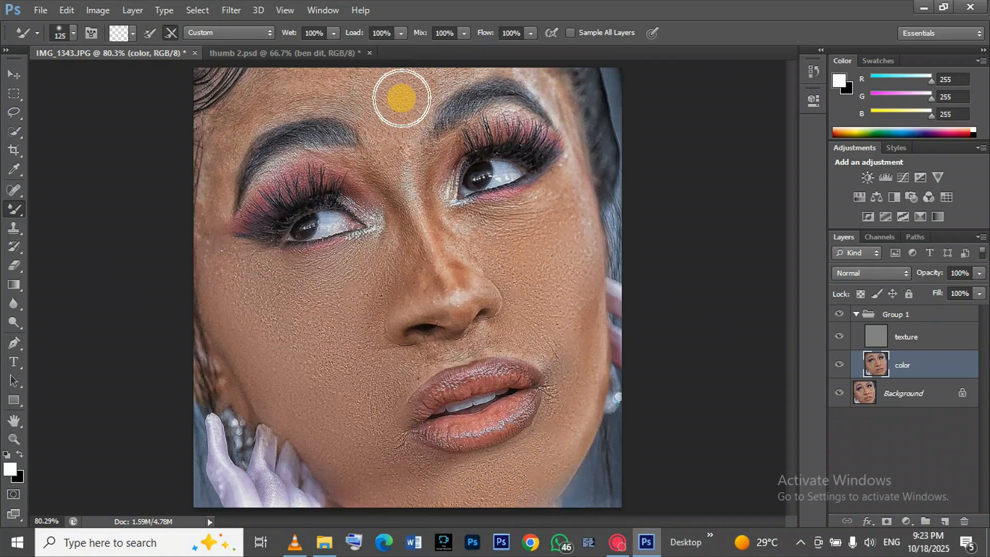
{"action": "left_click_drag", "start_coordinate": [402, 98], "coordinate": [318, 71]}
{"action": "key", "text": "bracketleft"}
{"action": "key", "text": "bracketleft"}
{"action": "key", "text": "bracketleft"}
{"action": "mouse_move", "coordinate": [247, 109]}
{"action": "left_mouse_down"}
{"action": "mouse_move", "coordinate": [209, 181]}
{"action": "mouse_move", "coordinate": [228, 263]}
{"action": "left_mouse_up"}
- Smooth the nose, its bridge and the skin above the upper lip with a 60 px Mixer Brush, then enlarge the brush to 90 px
{"action": "mouse_move", "coordinate": [397, 154]}
{"action": "left_mouse_down"}
{"action": "mouse_move", "coordinate": [391, 210]}
{"action": "mouse_move", "coordinate": [404, 219]}
{"action": "mouse_move", "coordinate": [396, 262]}
{"action": "mouse_move", "coordinate": [493, 236]}
{"action": "left_mouse_up"}
{"action": "key", "text": "bracketright"}
{"action": "key", "text": "bracketright"}
{"action": "key", "text": "bracketright"}
{"action": "key", "text": "bracketleft"}
{"action": "key", "text": "bracketleft"}
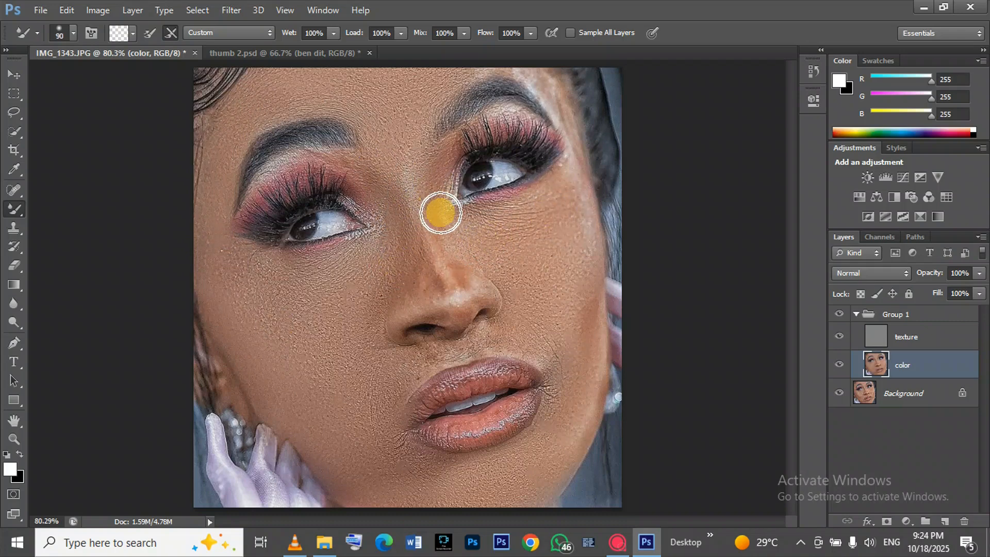
{"action": "key", "text": "bracketleft"}
{"action": "key", "text": "bracketleft"}
{"action": "key", "text": "bracketleft"}
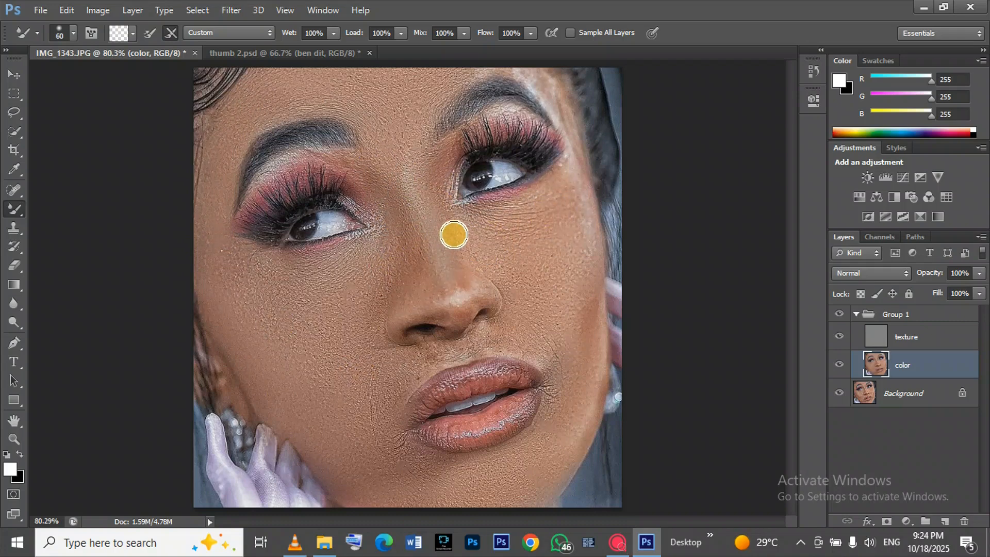
{"action": "key", "text": "p"}
{"action": "left_click", "coordinate": [14, 209]}
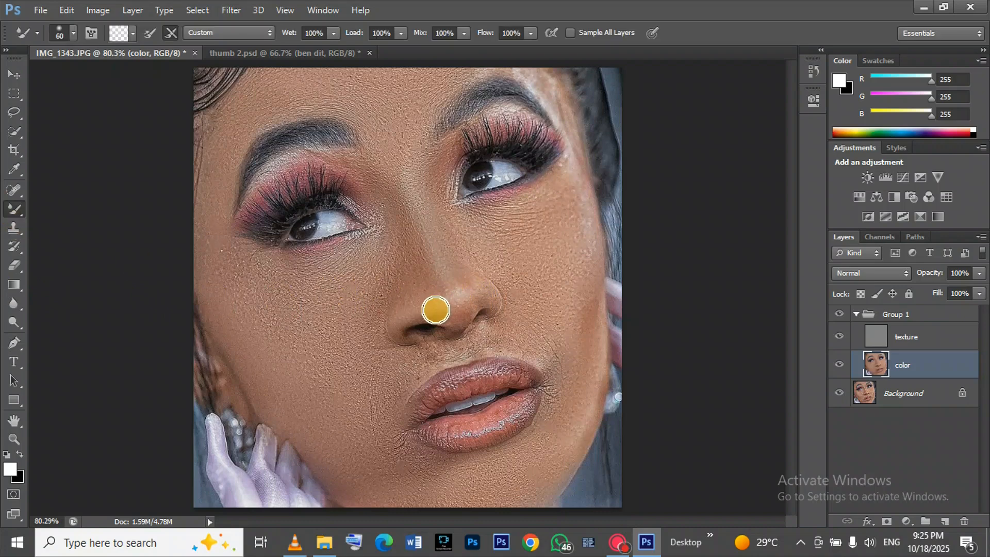
{"action": "left_click_drag", "start_coordinate": [435, 352], "coordinate": [480, 336]}
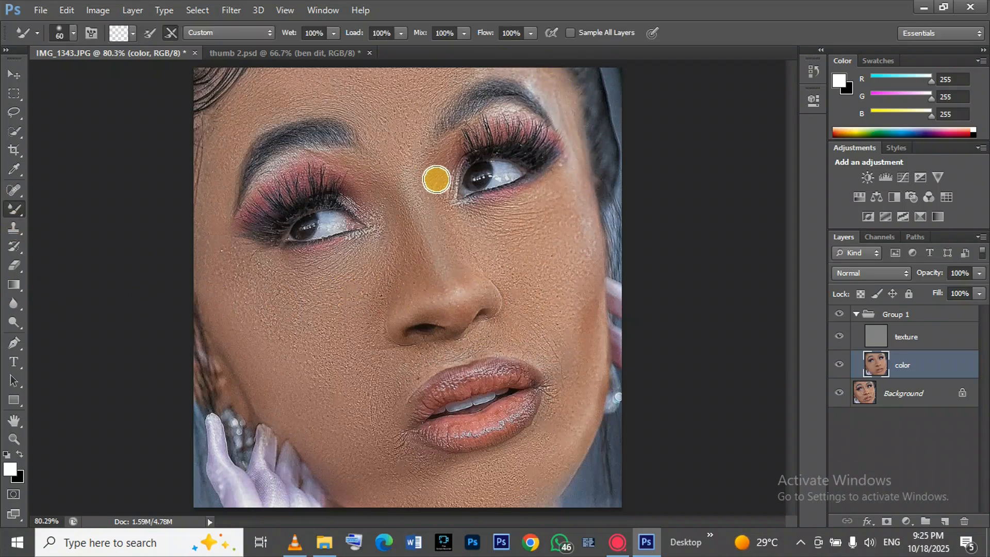
{"action": "key", "text": "bracketright"}
{"action": "key", "text": "bracketright"}
{"action": "key", "text": "bracketright"}
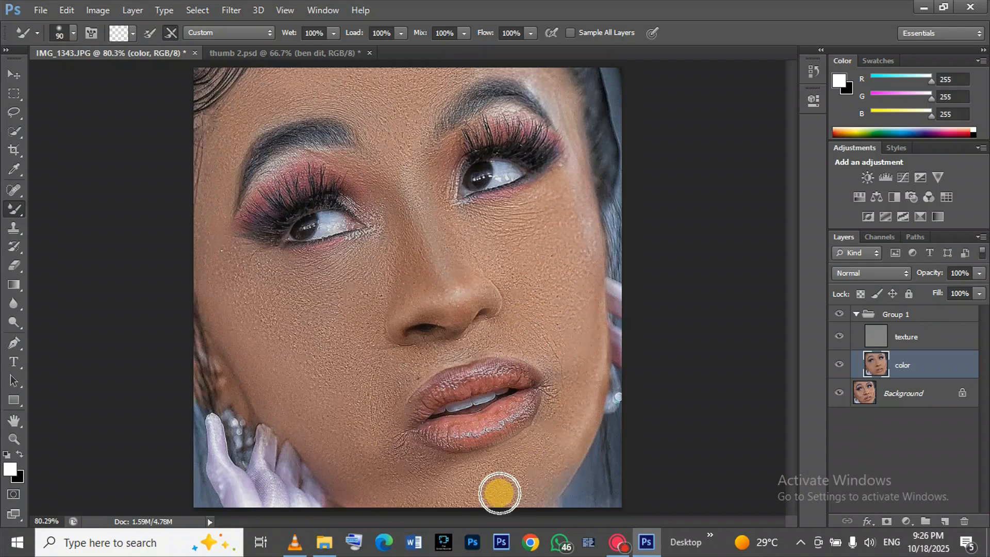
- Toggle the visibility of Group 1 to compare the retouched skin with the original photo
{"action": "left_click", "coordinate": [841, 316]}
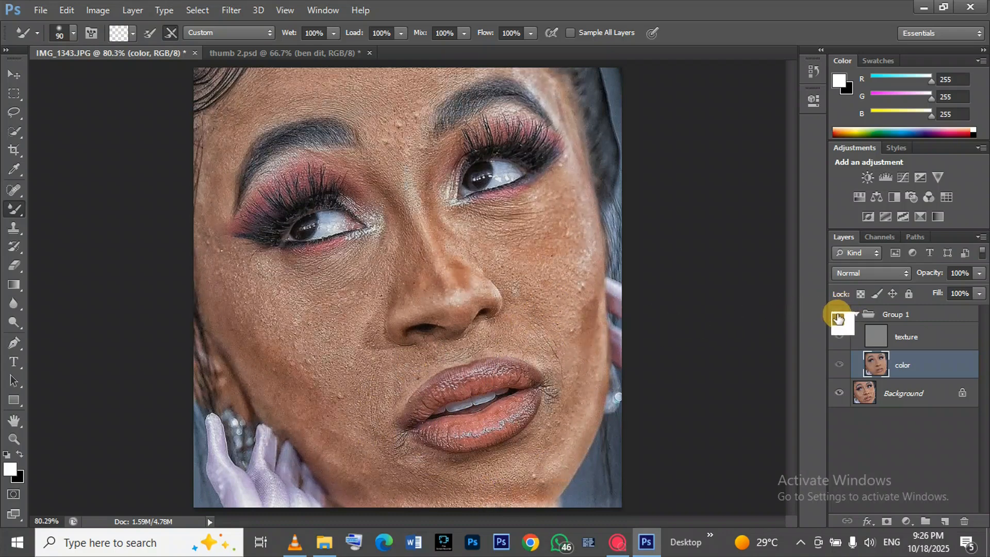
{"action": "left_click", "coordinate": [839, 316]}
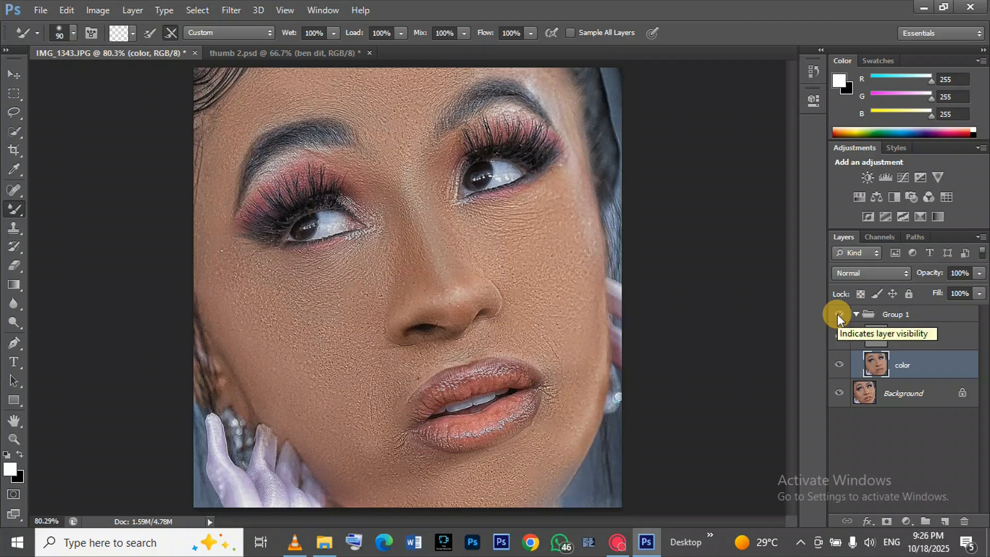
{"action": "left_click", "coordinate": [839, 315]}
{"action": "left_click", "coordinate": [840, 316]}
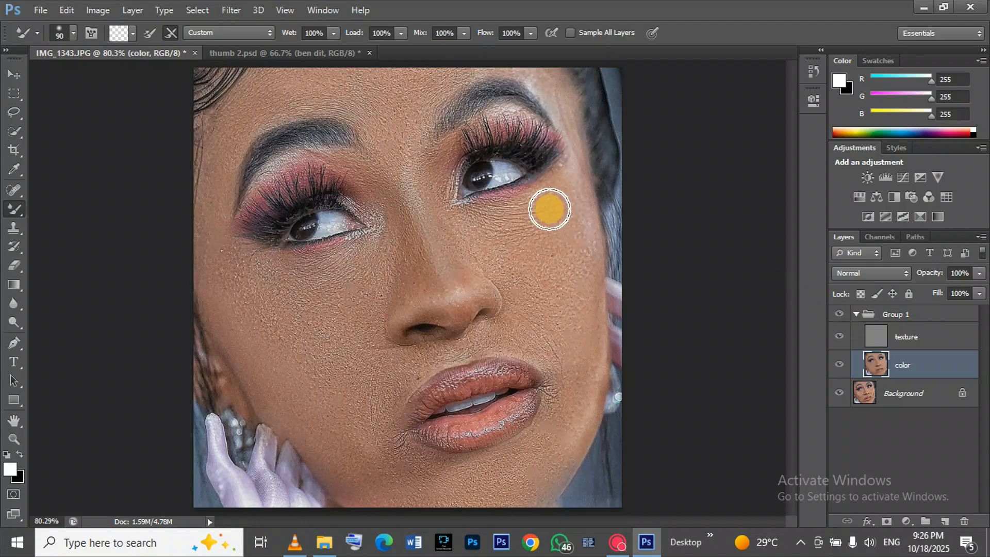
- Restore the hair, ear, hand and background detail around the face's edges on the color layer with a 125 px History Brush
{"action": "left_click", "coordinate": [17, 245]}
{"action": "left_click", "coordinate": [96, 244]}
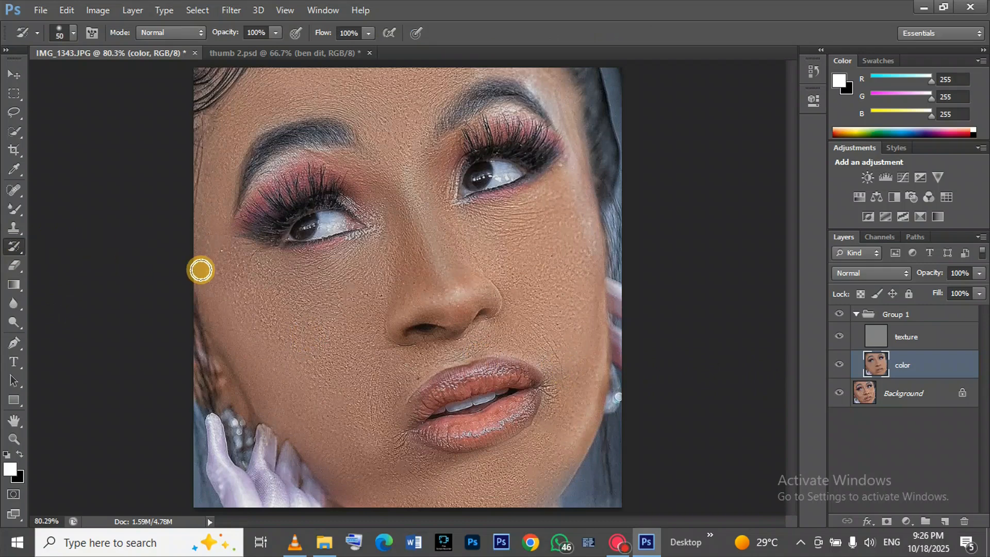
{"action": "key", "text": "bracketright"}
{"action": "key", "text": "bracketright"}
{"action": "key", "text": "bracketright"}
{"action": "key", "text": "bracketright"}
{"action": "key", "text": "bracketright"}
{"action": "key", "text": "bracketright"}
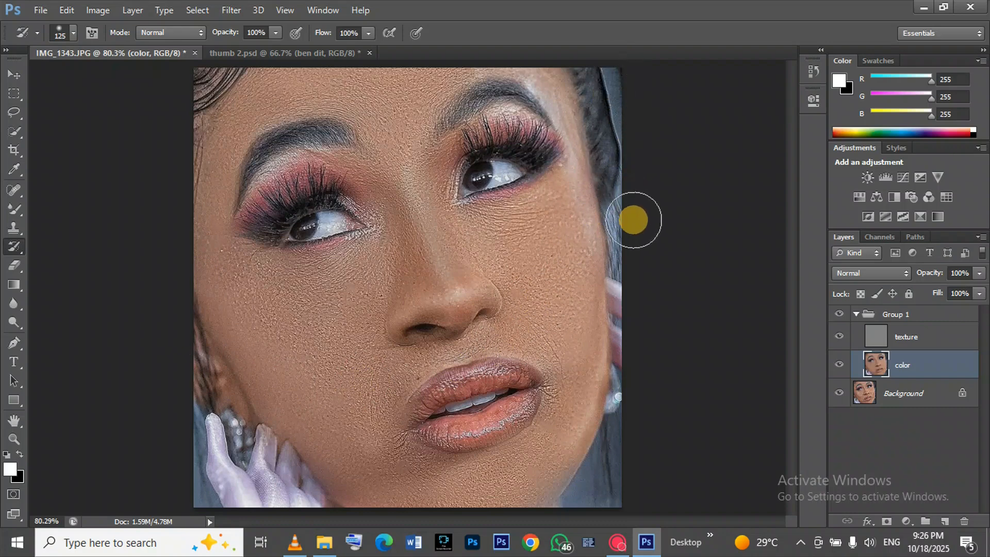
{"action": "mouse_move", "coordinate": [636, 343]}
{"action": "left_mouse_down"}
{"action": "mouse_move", "coordinate": [631, 444]}
{"action": "mouse_move", "coordinate": [605, 495]}
{"action": "mouse_move", "coordinate": [579, 511]}
{"action": "left_mouse_up"}
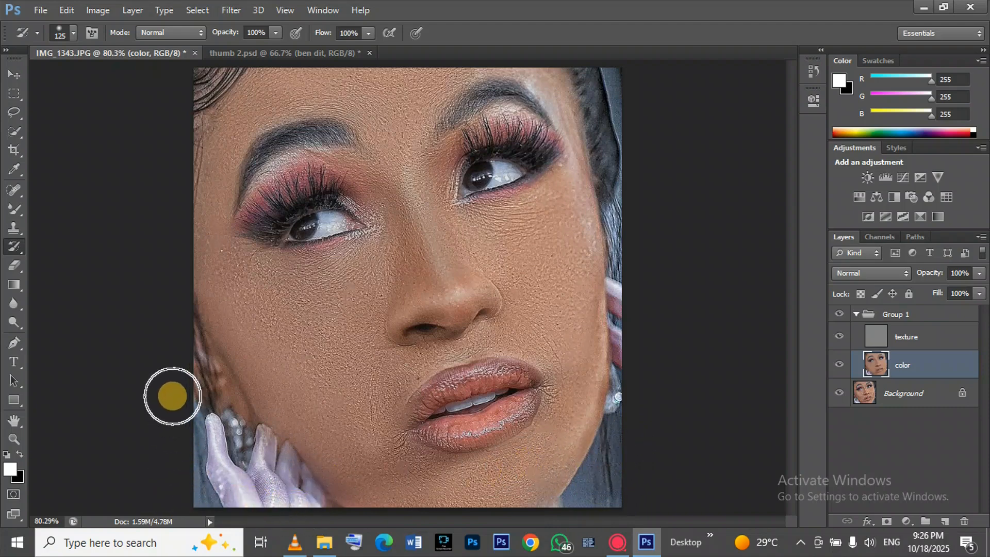
{"action": "mouse_move", "coordinate": [195, 322]}
{"action": "left_mouse_down"}
{"action": "mouse_move", "coordinate": [199, 365]}
{"action": "mouse_move", "coordinate": [222, 409]}
{"action": "mouse_move", "coordinate": [311, 508]}
{"action": "left_mouse_up"}
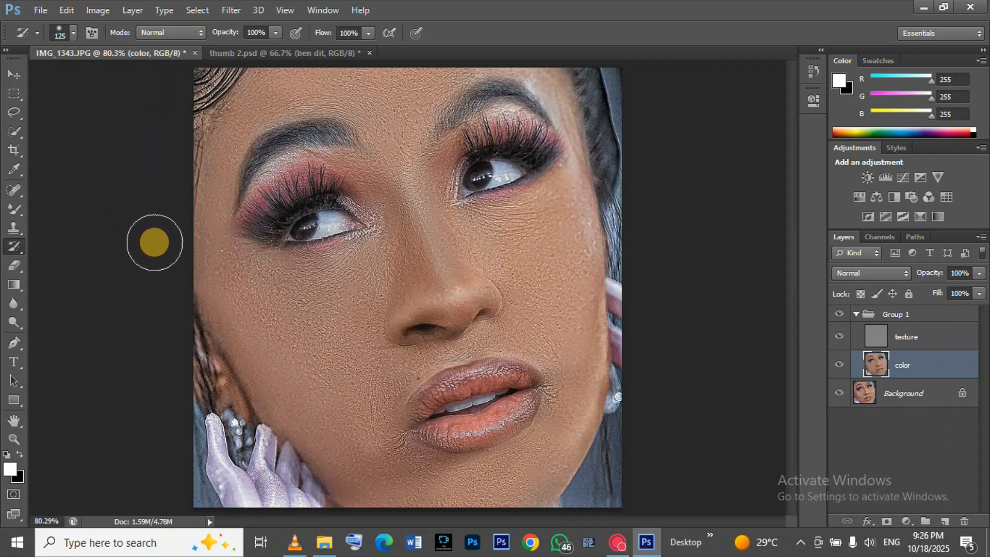
- Restore the eyes, lashes, eyebrows, lips and nostrils on the color layer using the History Brush at sizes between 20 and 70 px
{"action": "key", "text": "bracketleft"}
{"action": "key", "text": "bracketleft"}
{"action": "key", "text": "bracketleft"}
{"action": "key", "text": "bracketleft"}
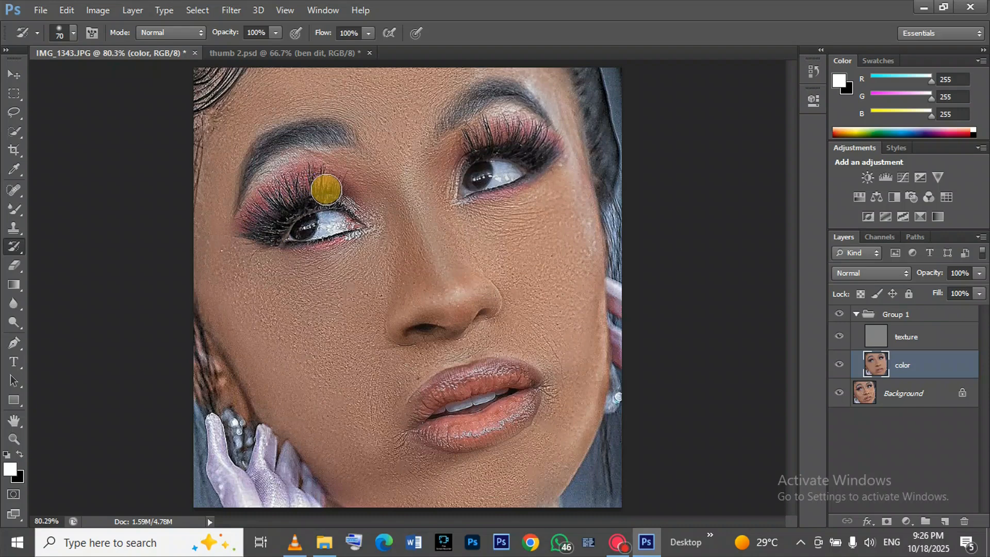
{"action": "key", "text": "bracketleft"}
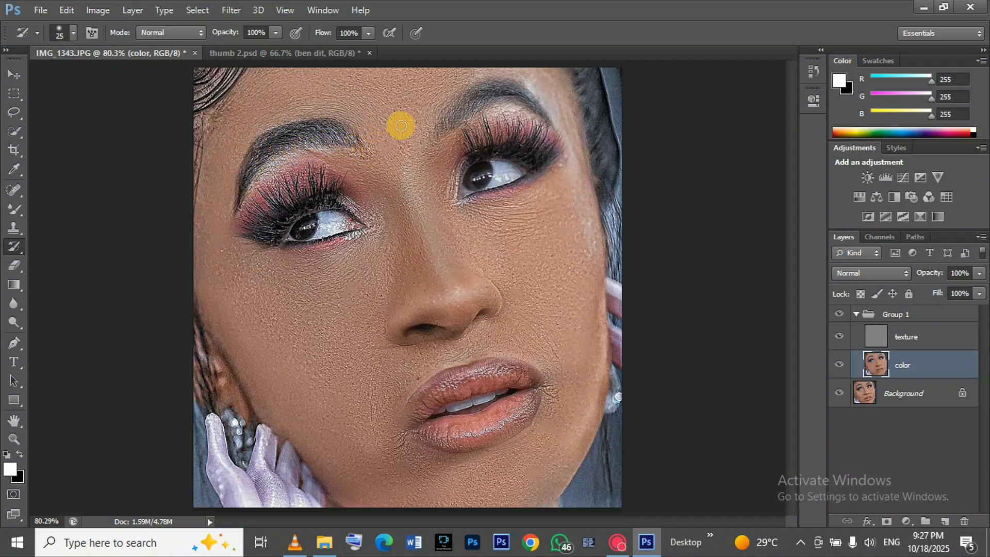
{"action": "left_click_drag", "start_coordinate": [439, 129], "coordinate": [459, 113]}
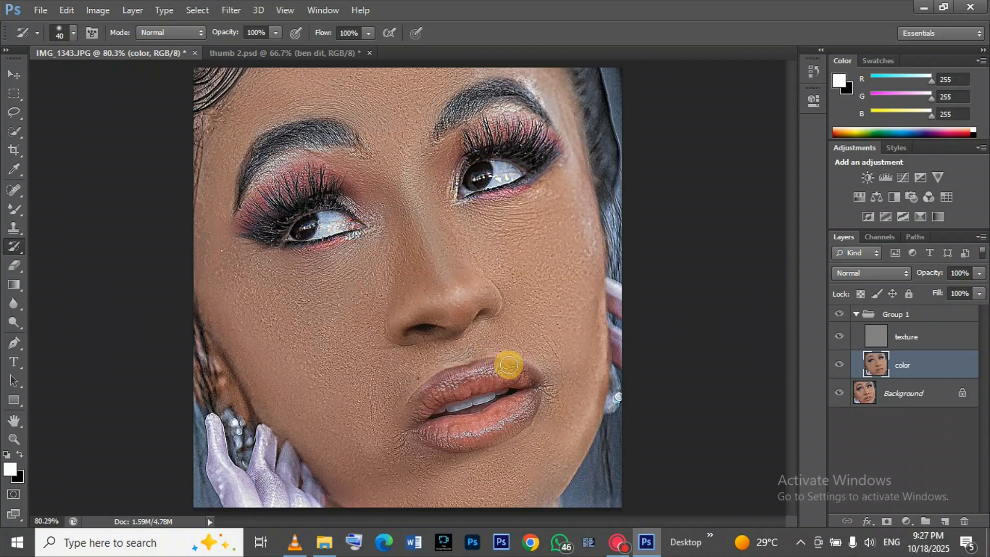
{"action": "mouse_move", "coordinate": [484, 415]}
{"action": "left_mouse_down"}
{"action": "mouse_move", "coordinate": [473, 414]}
{"action": "mouse_move", "coordinate": [458, 427]}
{"action": "mouse_move", "coordinate": [435, 425]}
{"action": "mouse_move", "coordinate": [474, 434]}
{"action": "mouse_move", "coordinate": [513, 422]}
{"action": "mouse_move", "coordinate": [463, 430]}
{"action": "mouse_move", "coordinate": [538, 412]}
{"action": "mouse_move", "coordinate": [516, 432]}
{"action": "mouse_move", "coordinate": [463, 439]}
{"action": "mouse_move", "coordinate": [489, 440]}
{"action": "mouse_move", "coordinate": [440, 441]}
{"action": "mouse_move", "coordinate": [405, 427]}
{"action": "mouse_move", "coordinate": [415, 397]}
{"action": "mouse_move", "coordinate": [472, 370]}
{"action": "mouse_move", "coordinate": [530, 364]}
{"action": "mouse_move", "coordinate": [541, 387]}
{"action": "mouse_move", "coordinate": [413, 429]}
{"action": "mouse_move", "coordinate": [481, 418]}
{"action": "mouse_move", "coordinate": [503, 391]}
{"action": "mouse_move", "coordinate": [497, 403]}
{"action": "mouse_move", "coordinate": [426, 343]}
{"action": "mouse_move", "coordinate": [419, 332]}
{"action": "mouse_move", "coordinate": [435, 330]}
{"action": "mouse_move", "coordinate": [410, 326]}
{"action": "mouse_move", "coordinate": [481, 313]}
{"action": "mouse_move", "coordinate": [431, 324]}
{"action": "mouse_move", "coordinate": [475, 319]}
{"action": "mouse_move", "coordinate": [463, 342]}
{"action": "left_mouse_up"}
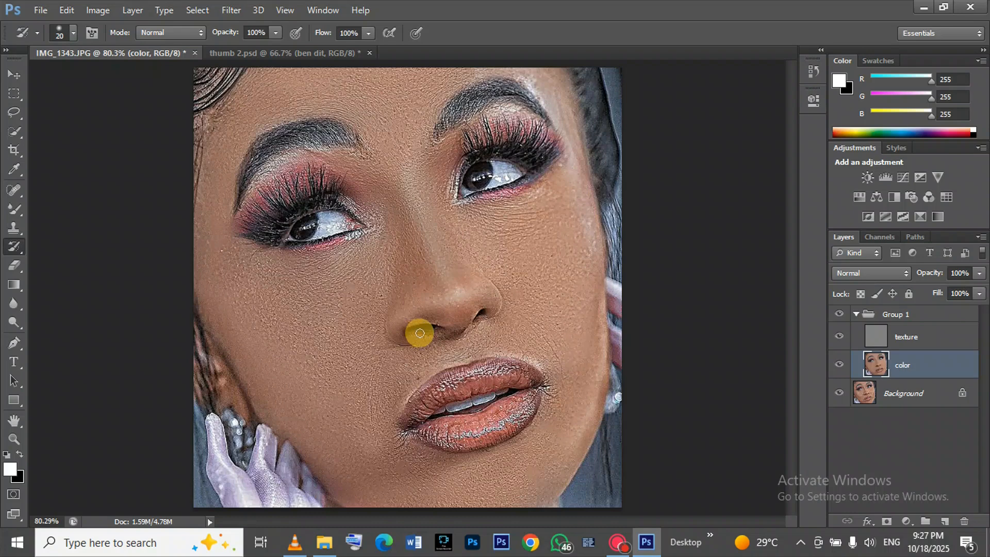
- Add a Selective Color adjustment above the texture layer and set Reds to Cyan -85, Magenta -3 and Black about +80
{"action": "left_click_drag", "start_coordinate": [961, 368], "coordinate": [956, 384]}
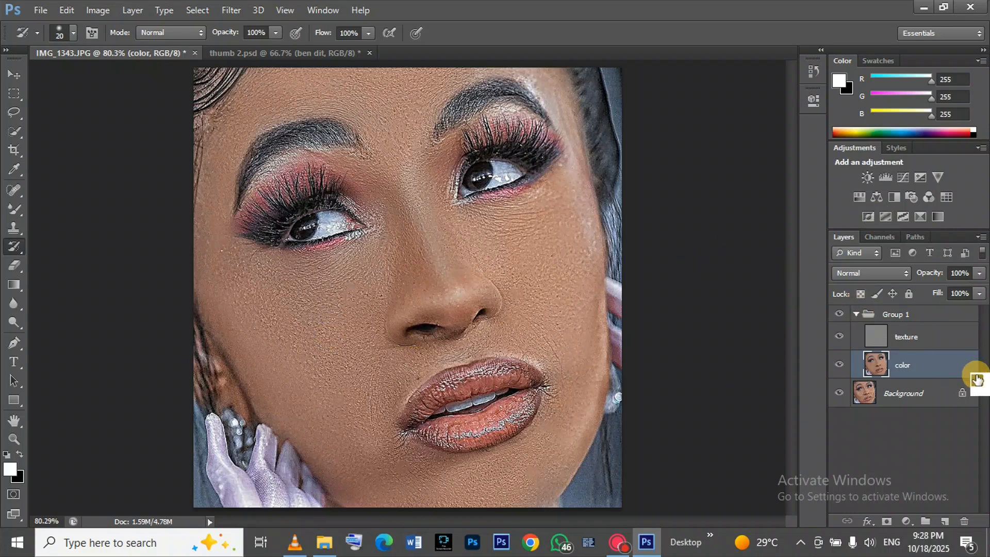
{"action": "left_click_drag", "start_coordinate": [958, 369], "coordinate": [939, 335]}
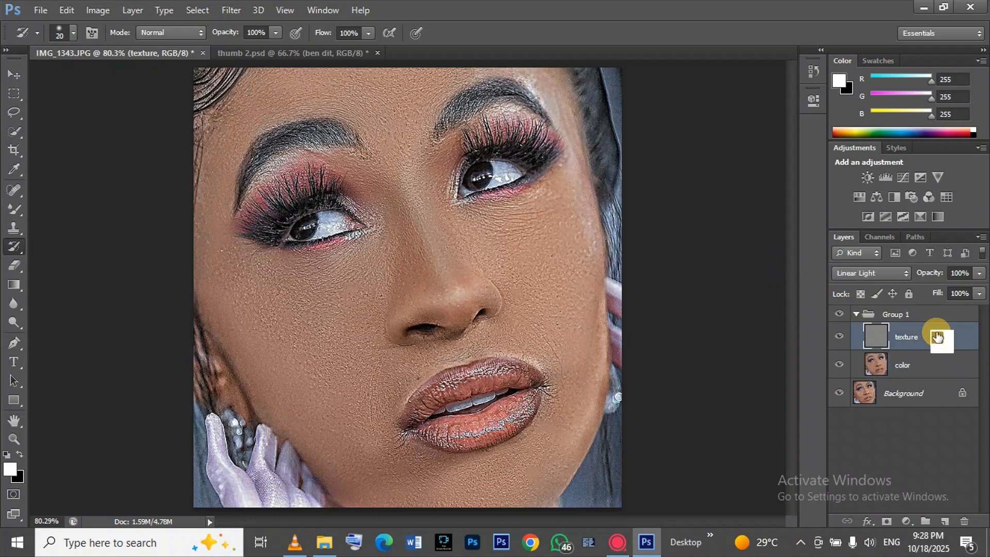
{"action": "left_click", "coordinate": [919, 215]}
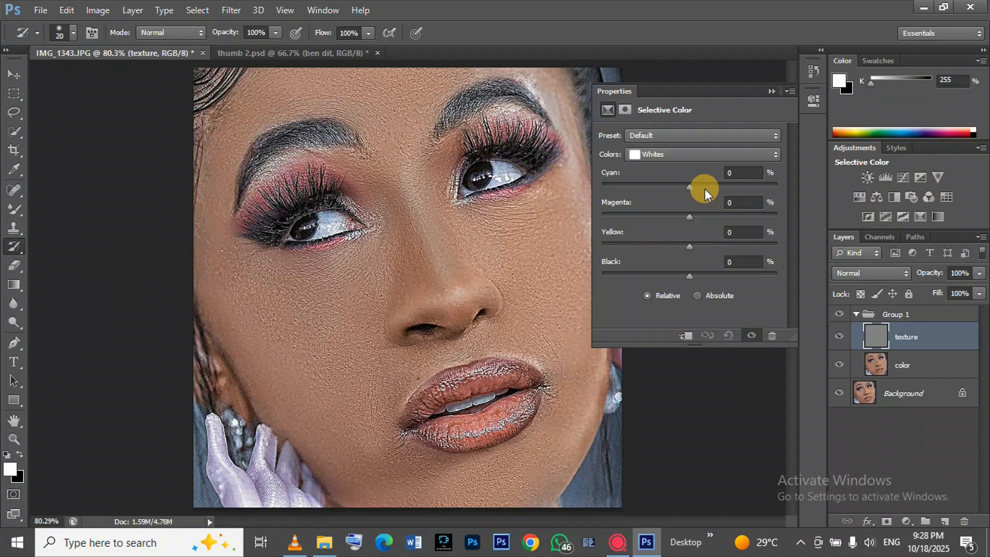
{"action": "left_click", "coordinate": [682, 154]}
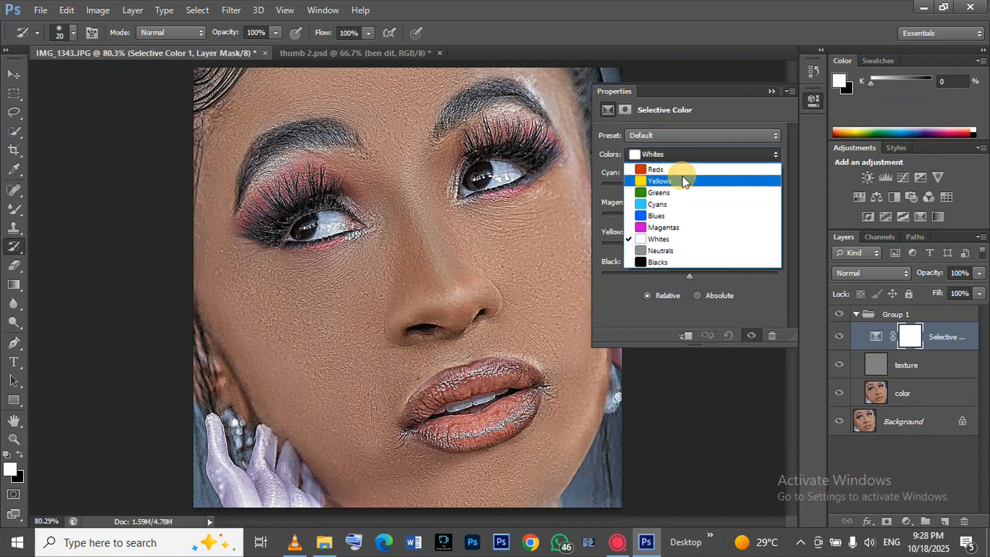
{"action": "left_click", "coordinate": [689, 169]}
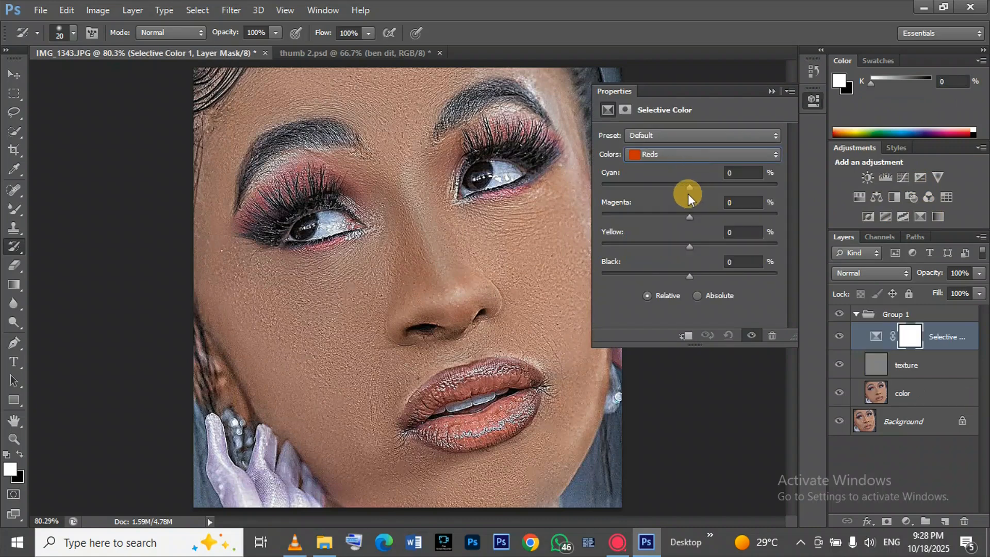
{"action": "left_click_drag", "start_coordinate": [688, 189], "coordinate": [697, 185]}
{"action": "left_click_drag", "start_coordinate": [774, 181], "coordinate": [602, 199]}
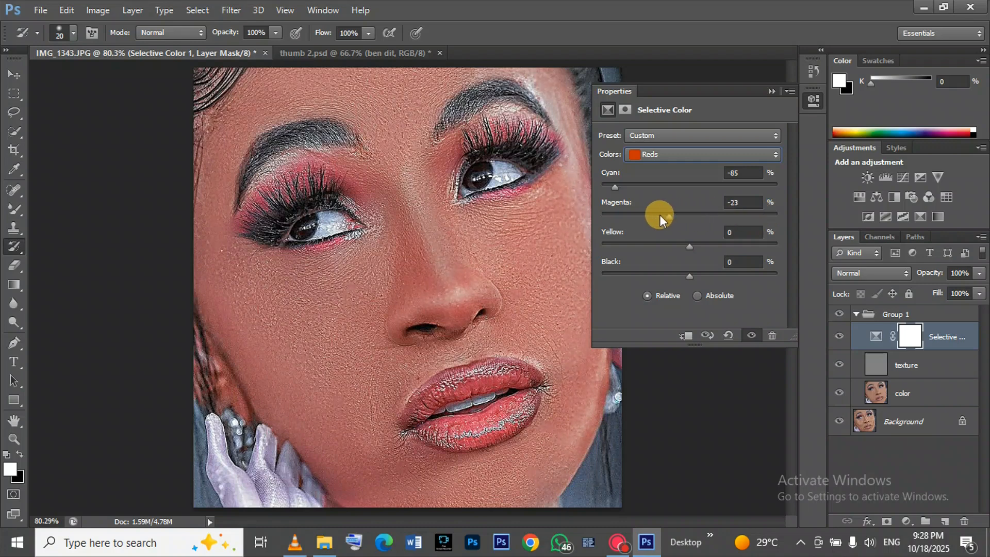
{"action": "left_click_drag", "start_coordinate": [660, 215], "coordinate": [682, 221]}
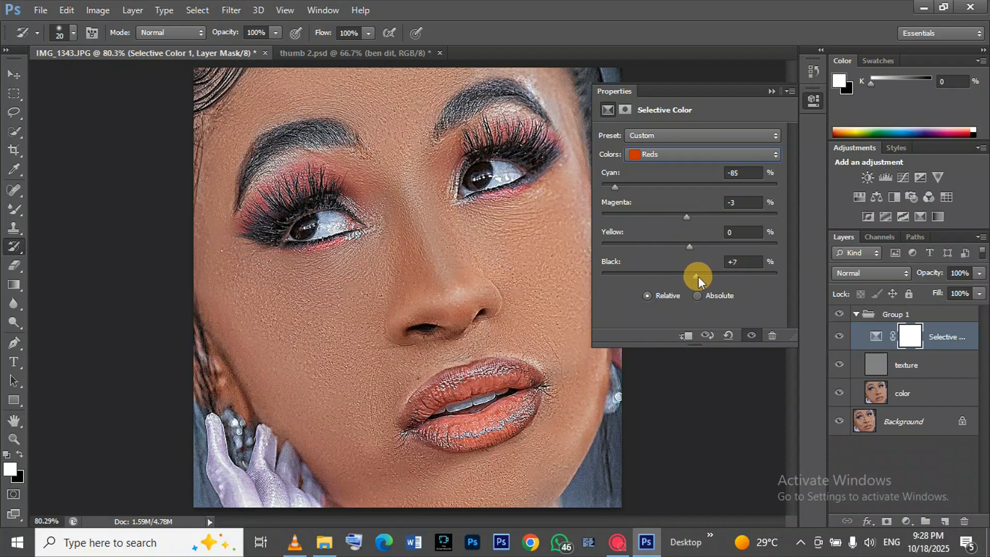
{"action": "left_click_drag", "start_coordinate": [698, 277], "coordinate": [735, 276]}
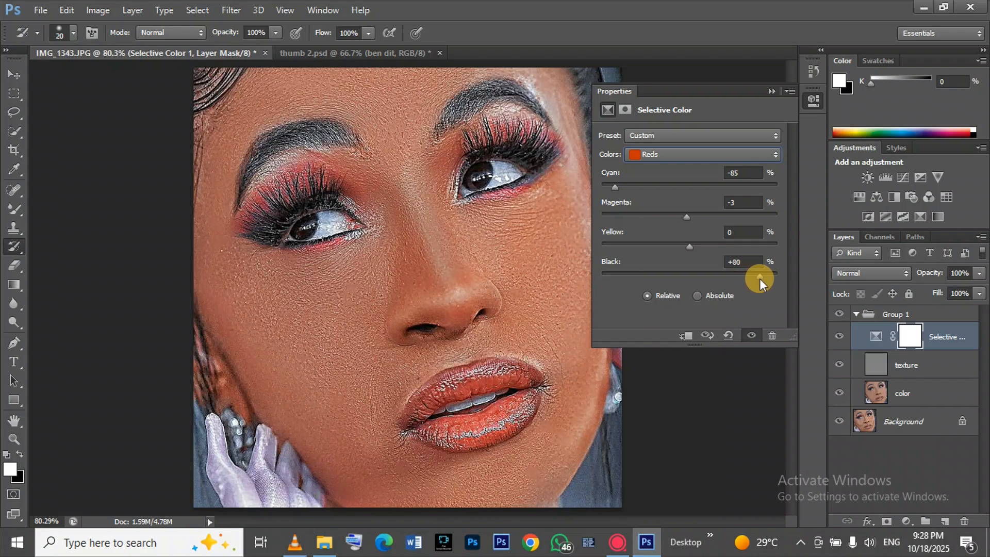
{"action": "left_click_drag", "start_coordinate": [760, 279], "coordinate": [761, 278]}
- In the Selective Color adjustment, set the Black value to +50 for Blacks and -33 for Whites
{"action": "left_click", "coordinate": [710, 150]}
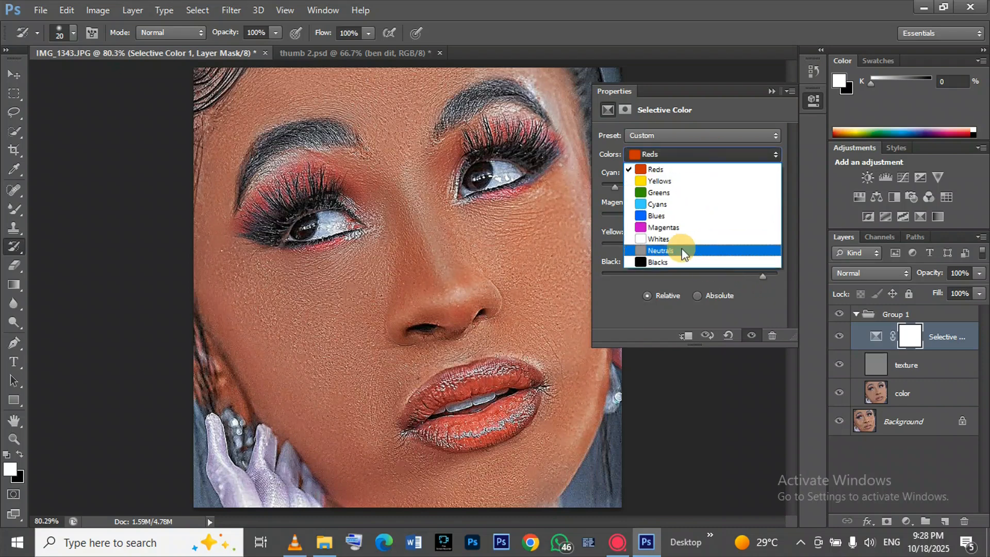
{"action": "left_click", "coordinate": [681, 263]}
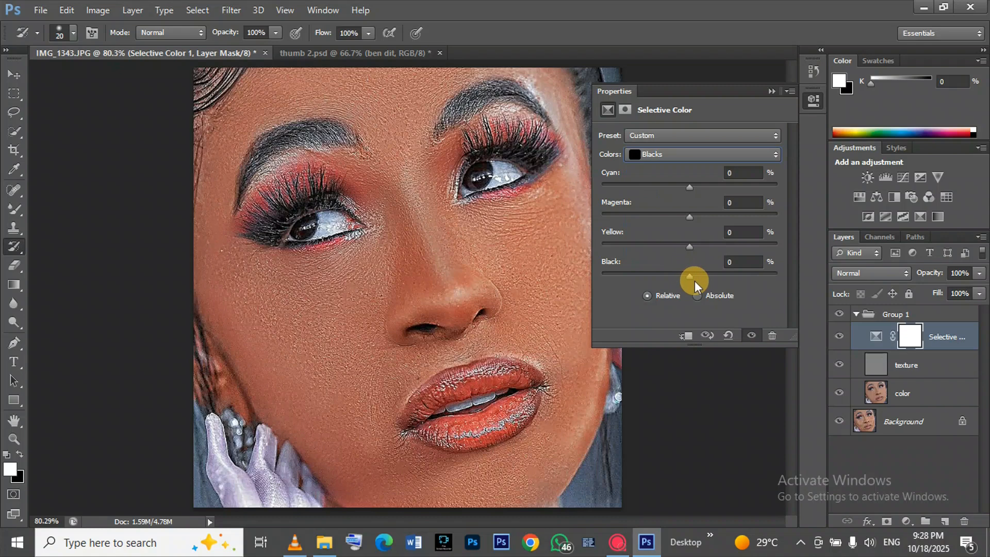
{"action": "left_click_drag", "start_coordinate": [728, 277], "coordinate": [730, 277]}
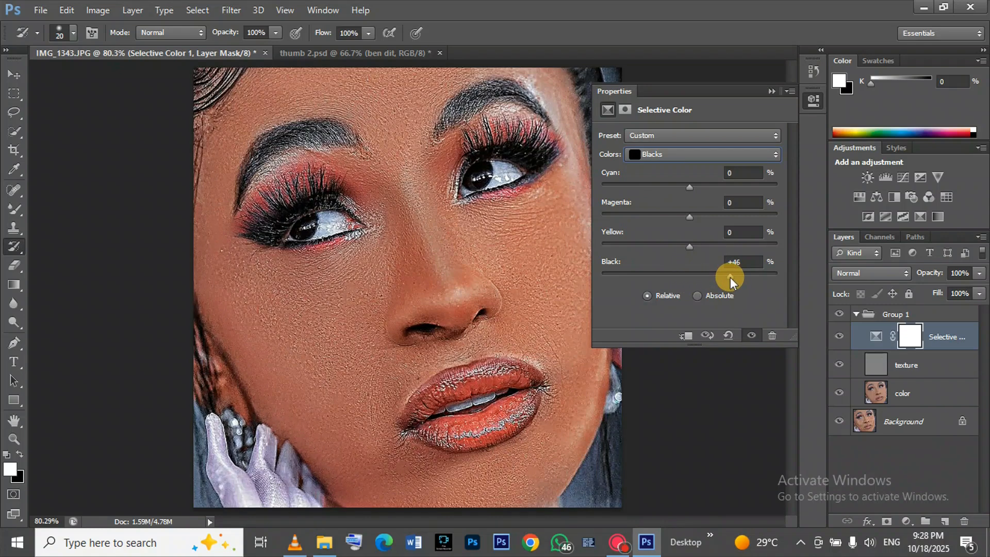
{"action": "left_click_drag", "start_coordinate": [730, 277], "coordinate": [735, 276]}
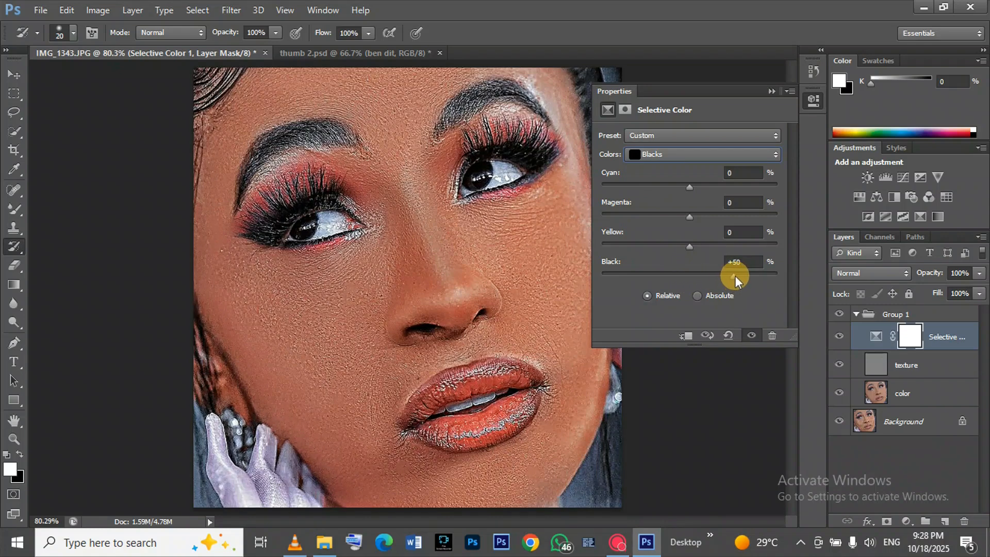
{"action": "left_click", "coordinate": [682, 160]}
{"action": "left_click", "coordinate": [685, 235]}
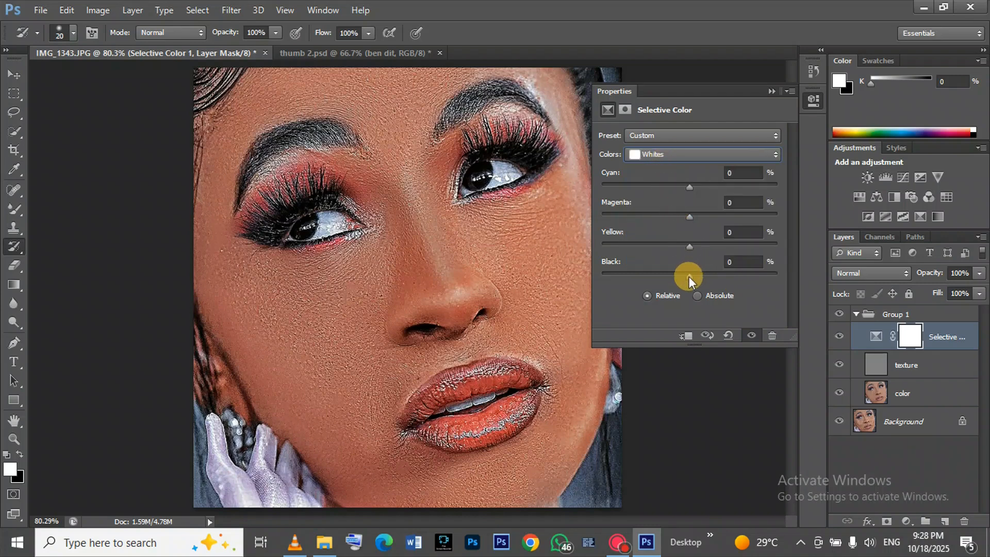
{"action": "left_click_drag", "start_coordinate": [689, 276], "coordinate": [660, 278]}
- Collapse the adjustment settings and toggle Group 1's visibility to compare the color-adjusted portrait with the original
{"action": "left_click", "coordinate": [769, 91]}
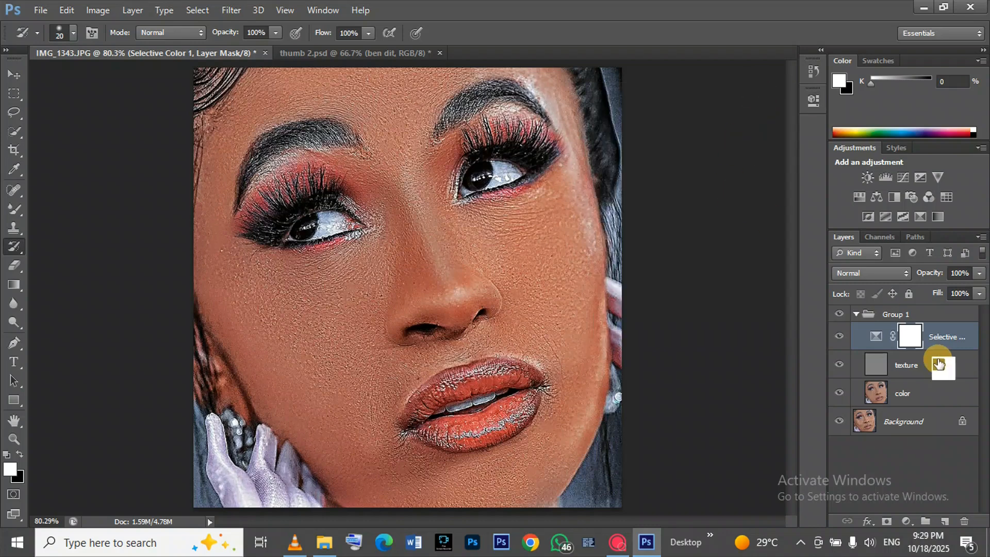
{"action": "left_click", "coordinate": [840, 314]}
{"action": "left_click", "coordinate": [841, 315]}
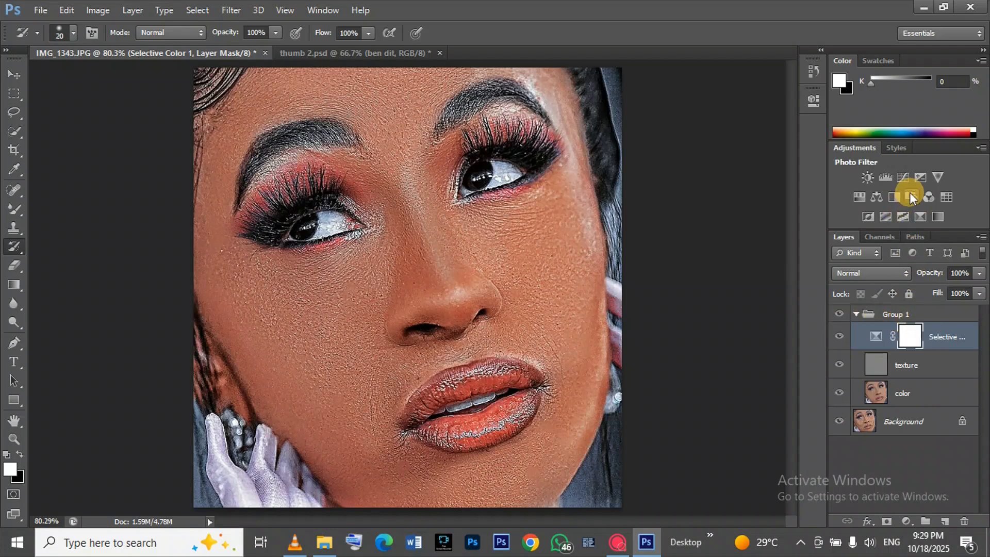
- Add a Curves adjustment above the Selective Color layer and move the Red channel's white point slightly inward to strengthen the reds
{"action": "left_click", "coordinate": [902, 173]}
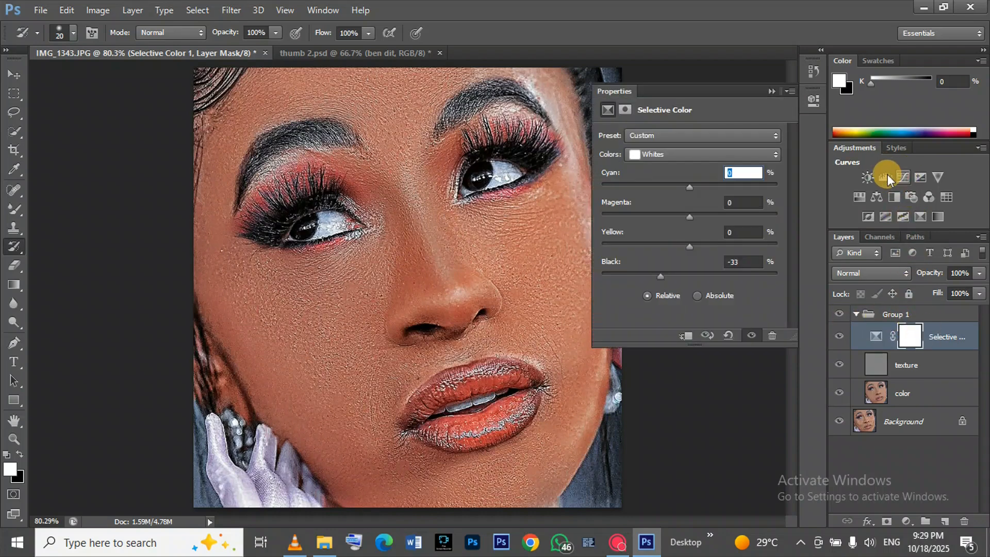
{"action": "left_click", "coordinate": [902, 176]}
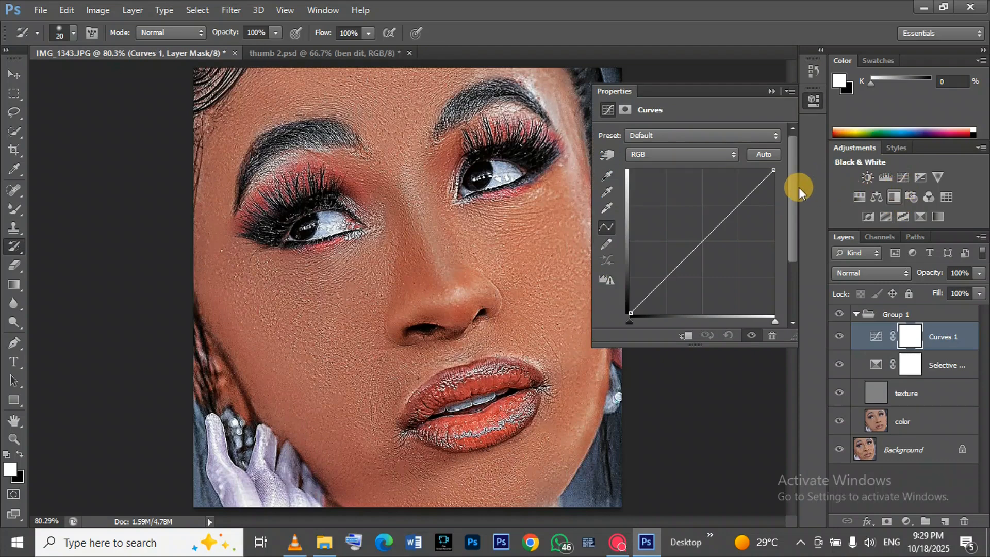
{"action": "left_click", "coordinate": [711, 157]}
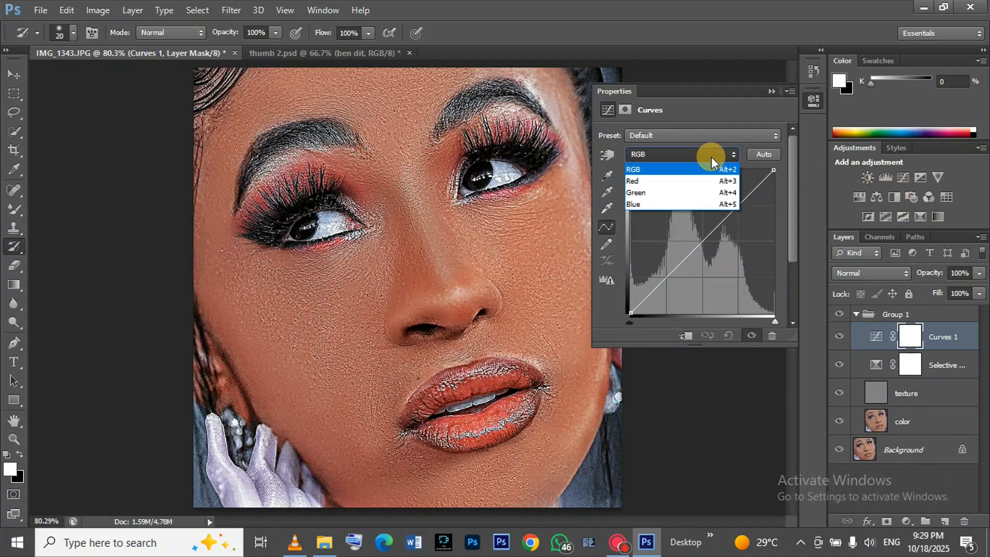
{"action": "left_click", "coordinate": [712, 184]}
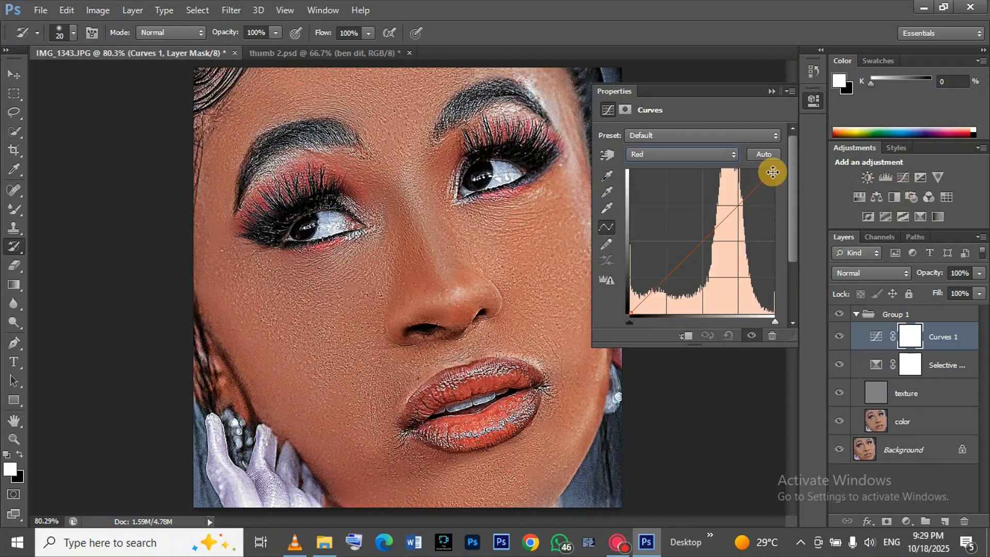
{"action": "mouse_move", "coordinate": [772, 172]}
{"action": "left_mouse_down"}
{"action": "mouse_move", "coordinate": [775, 185]}
{"action": "mouse_move", "coordinate": [764, 170]}
{"action": "left_mouse_up"}
- Move the Blue channel's white point slightly inward in the Curves adjustment and collapse its settings
{"action": "left_click", "coordinate": [705, 159]}
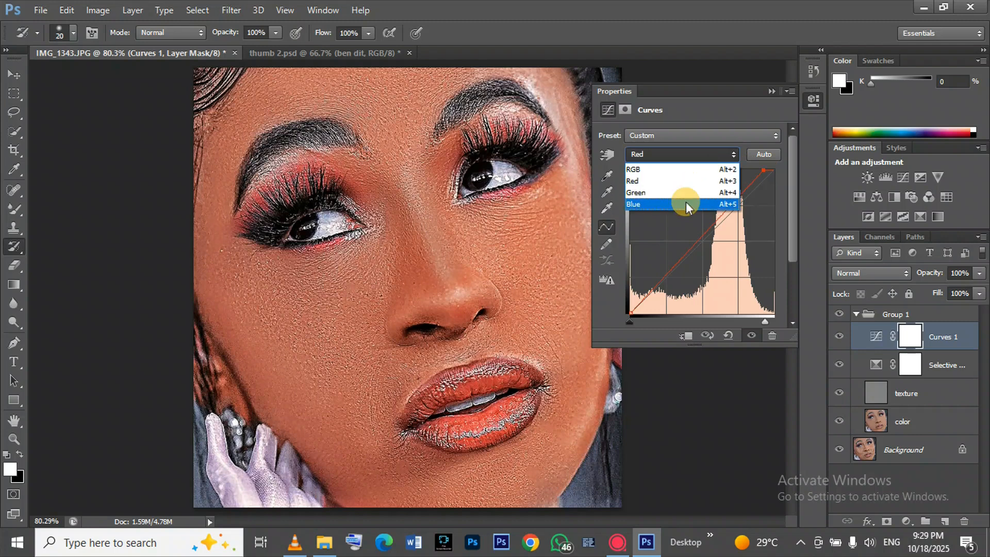
{"action": "left_click", "coordinate": [686, 202]}
{"action": "left_click_drag", "start_coordinate": [774, 167], "coordinate": [783, 122]}
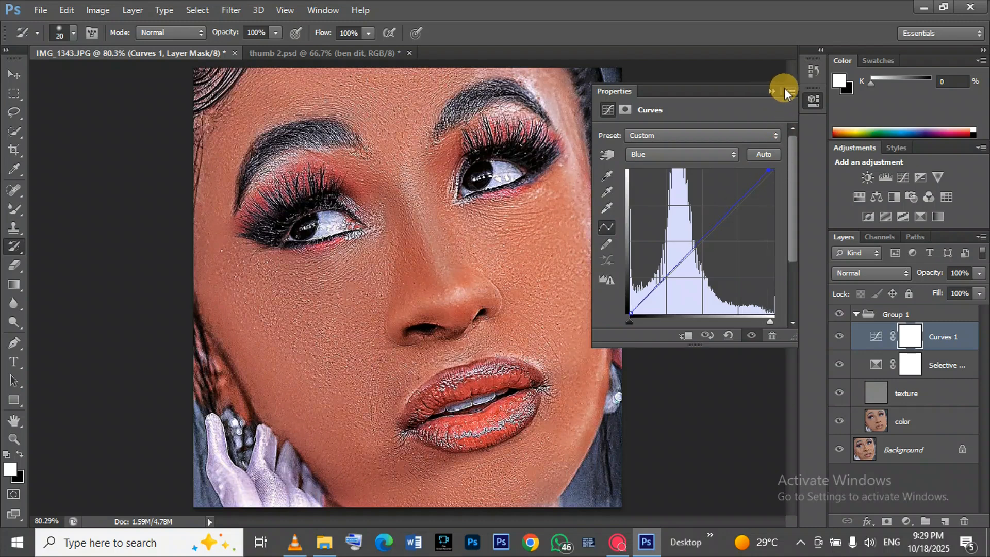
{"action": "left_click", "coordinate": [770, 91]}
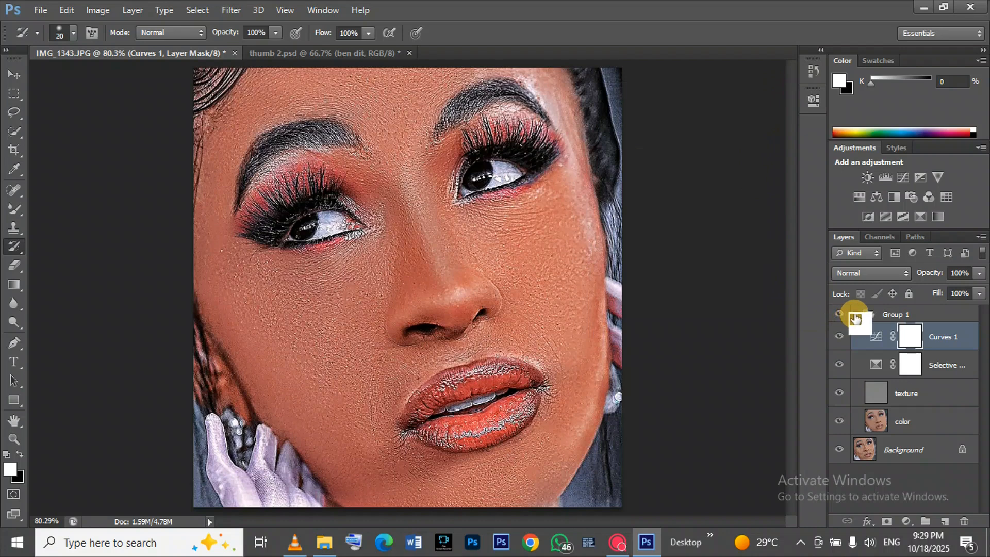
- Collapse Group 1 and toggle its visibility to compare the finished retouch with the original photo
{"action": "left_click", "coordinate": [856, 314]}
{"action": "left_click", "coordinate": [832, 319]}
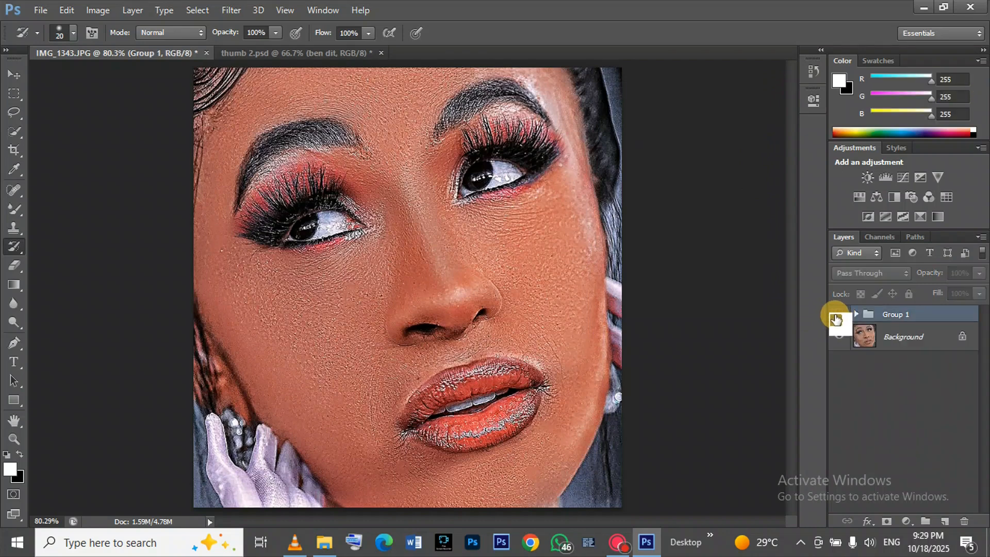
{"action": "left_click", "coordinate": [832, 315]}
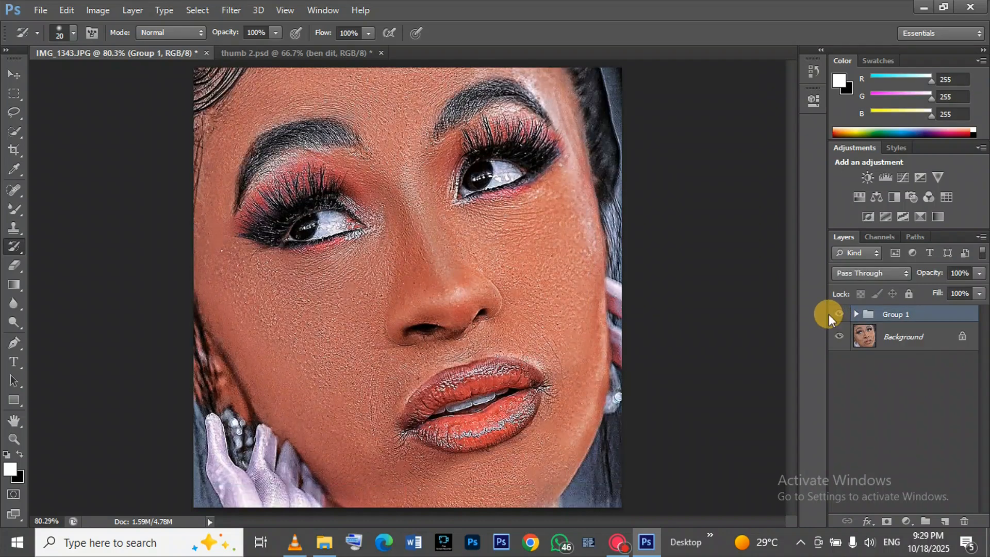
{"action": "left_click", "coordinate": [829, 315]}
{"action": "left_click", "coordinate": [839, 318]}
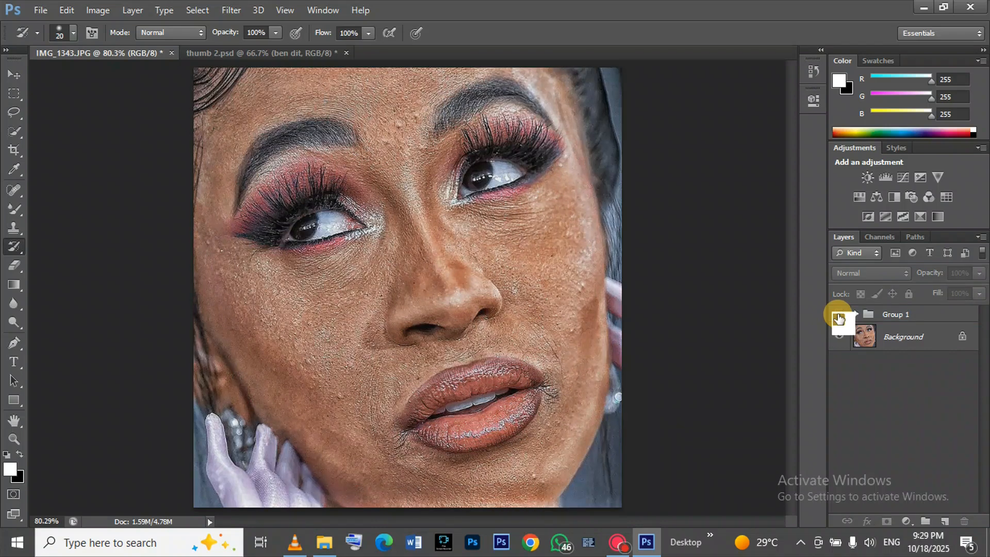
{"action": "left_click", "coordinate": [839, 318]}
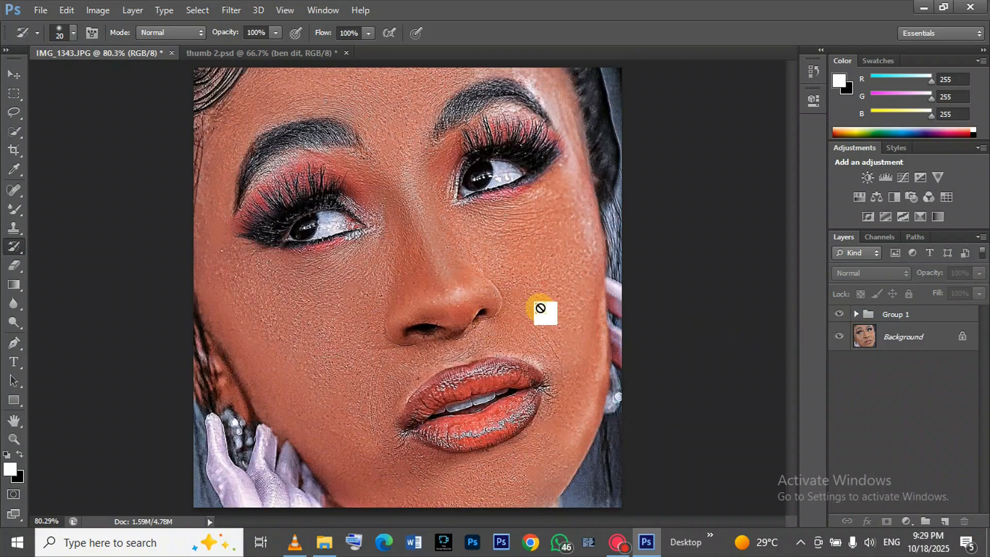